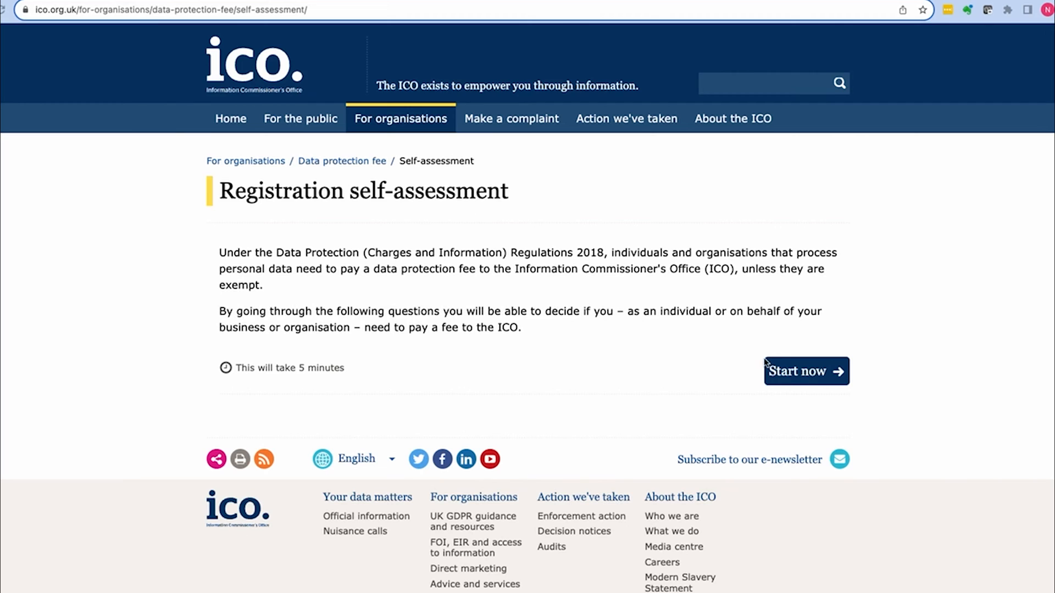
Step: Start the self-assessment and answer No to the CCTV question
click(800, 373)
scroll(798, 372, down, 3)
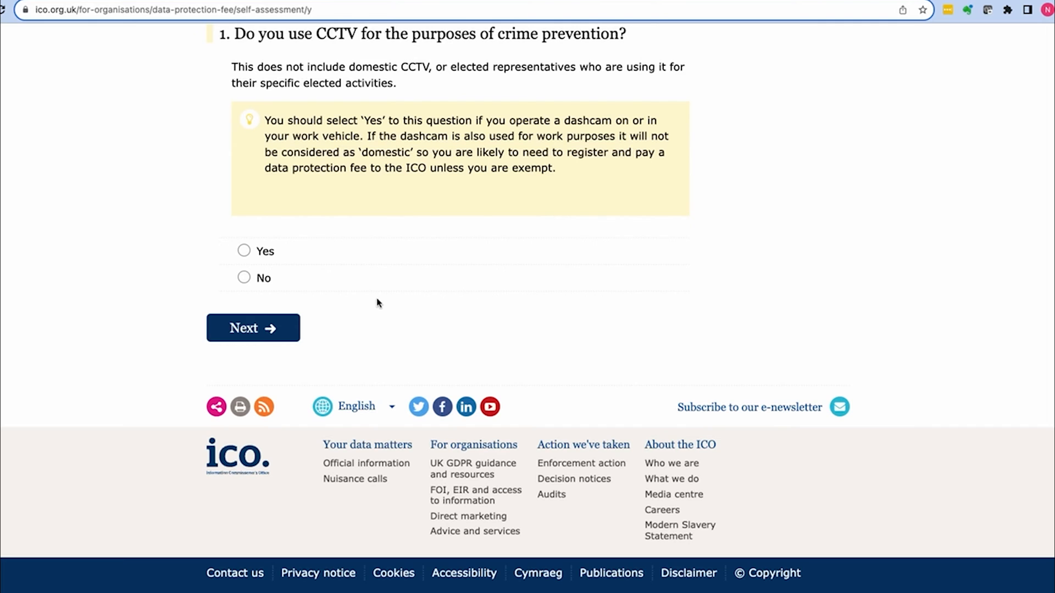
click(244, 278)
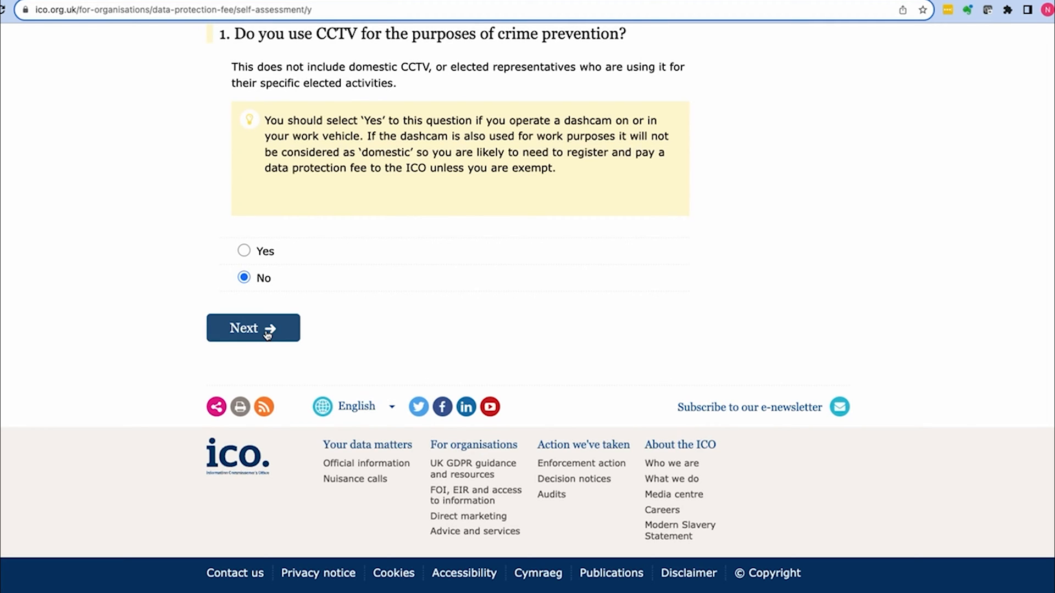
click(268, 335)
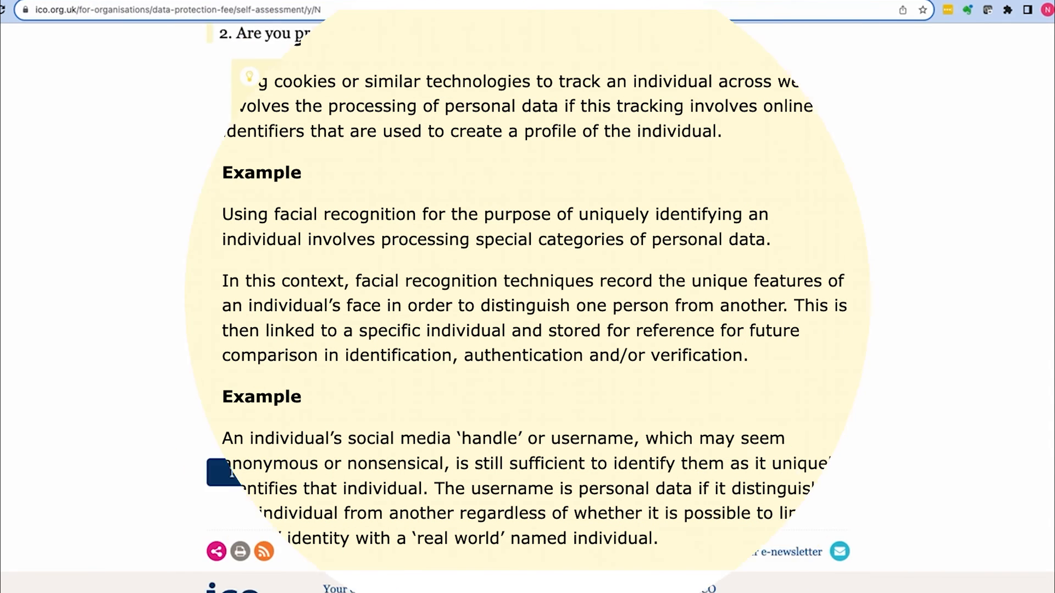
Step: Answer Yes to processing personal information and Yes to processing it electronically
click(282, 394)
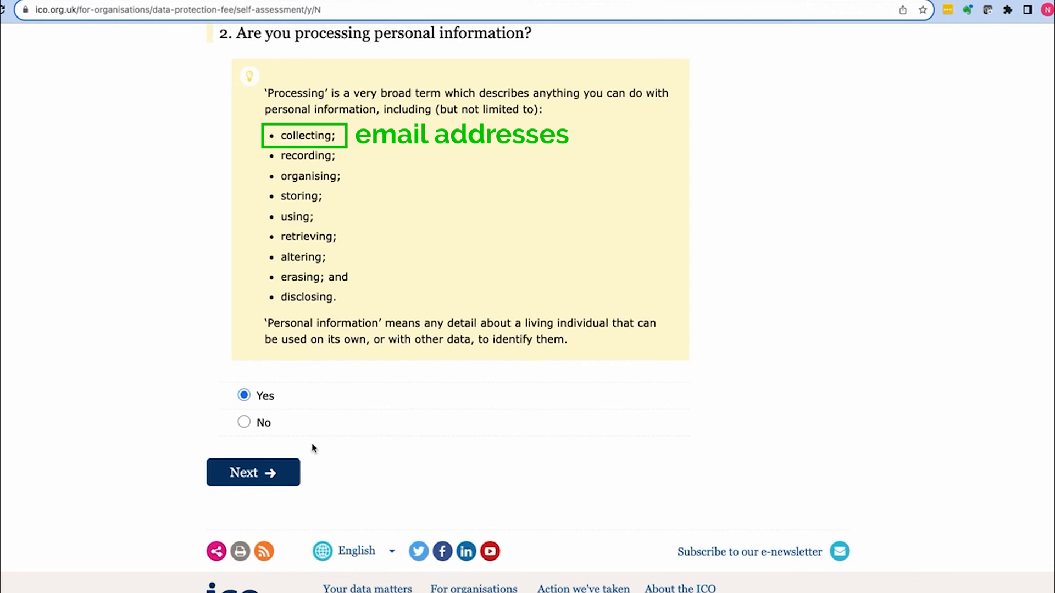
click(259, 475)
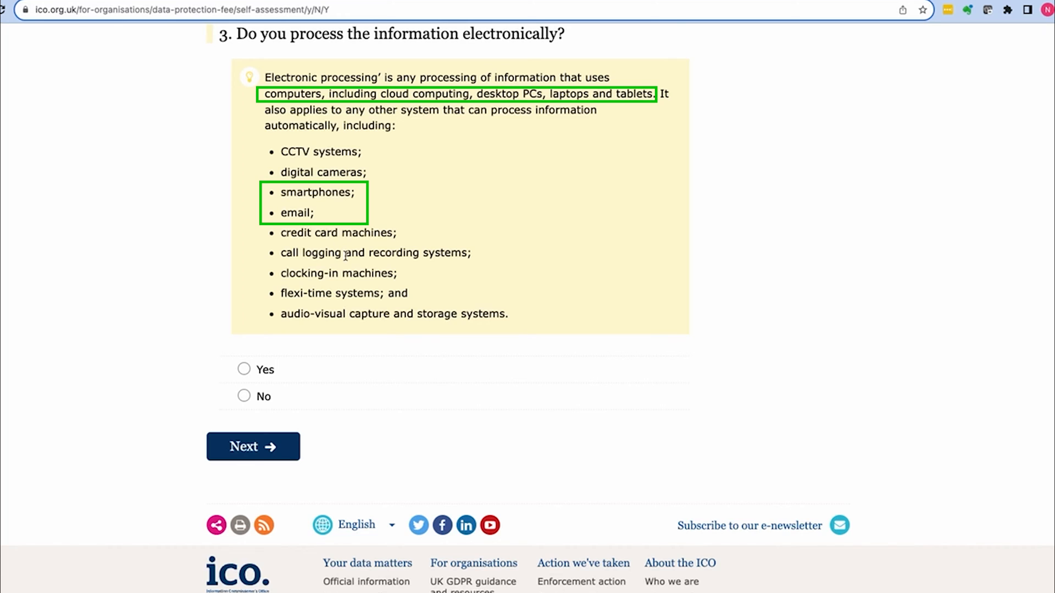
click(244, 370)
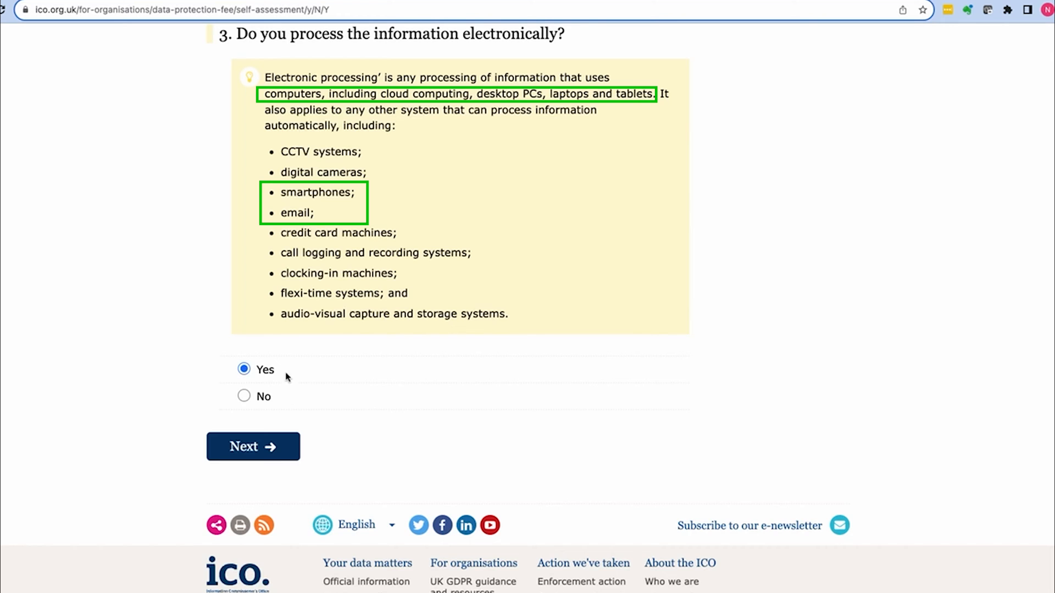
click(246, 448)
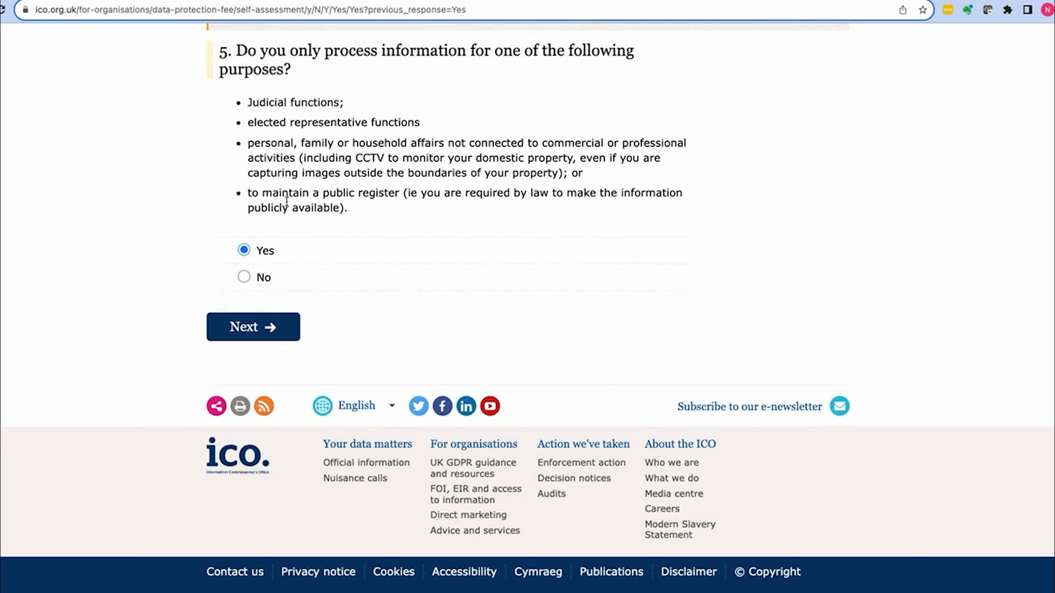
Step: Answer No to the single-purpose and not-for-profit exemption questions
click(244, 276)
click(266, 328)
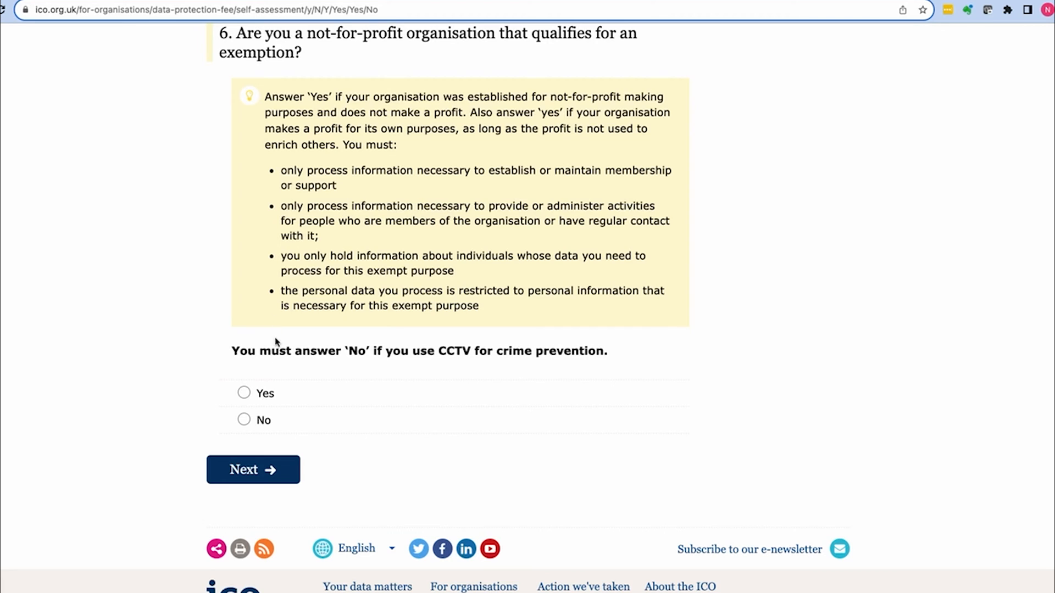
click(243, 422)
click(264, 471)
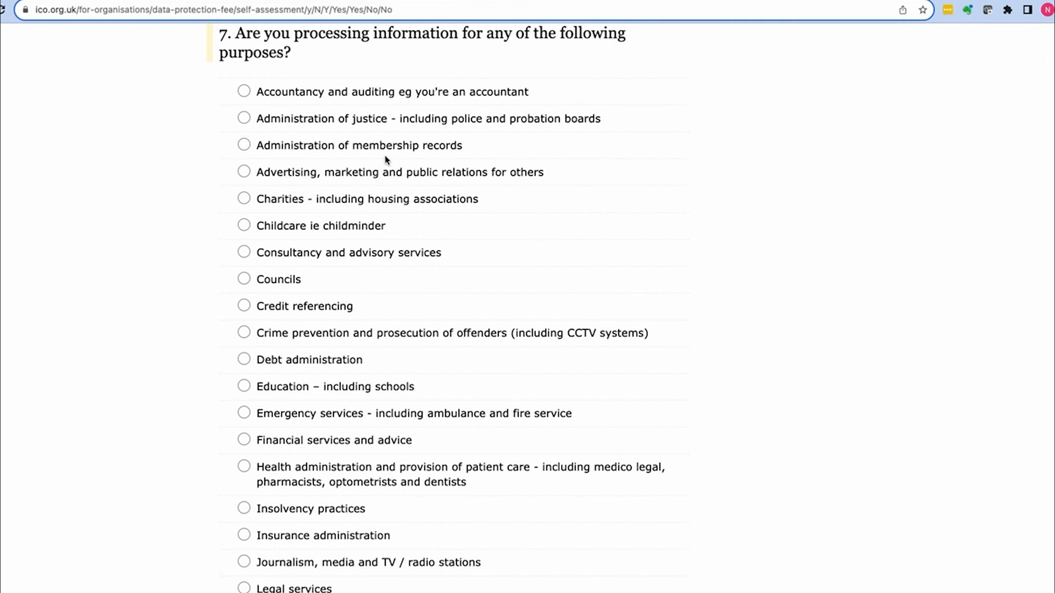
Step: Choose Consultancy and advisory services as the processing purpose and view the fee result
scroll(400, 231, down, 3)
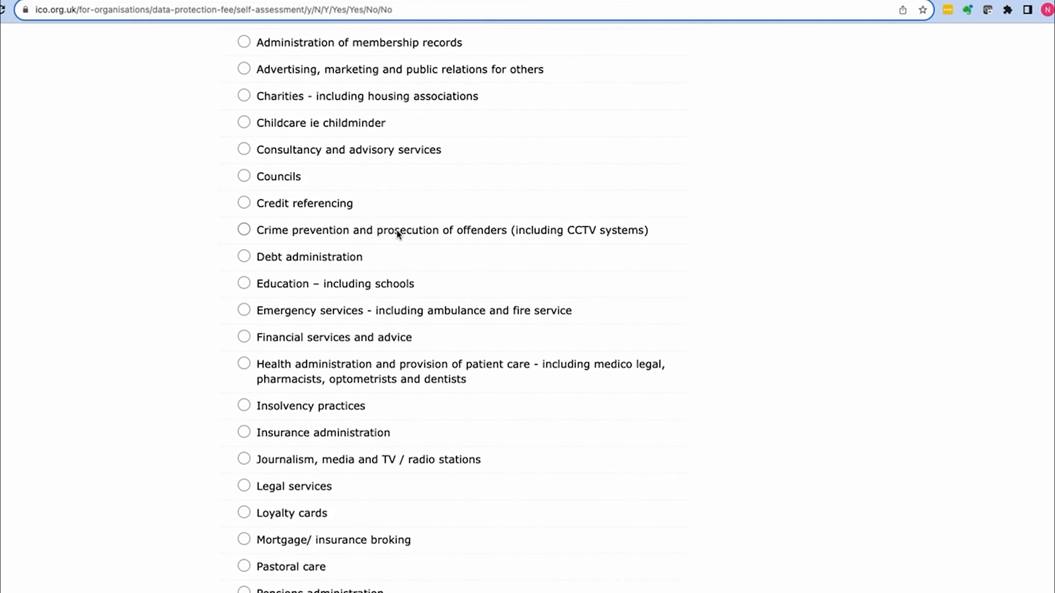
scroll(399, 233, down, 12)
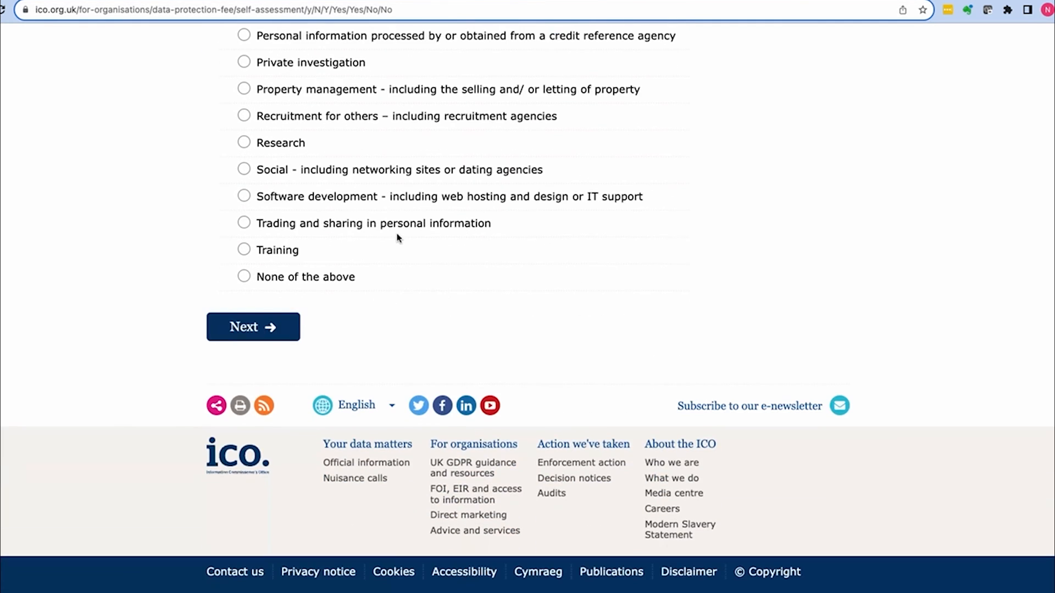
scroll(400, 238, up, 4)
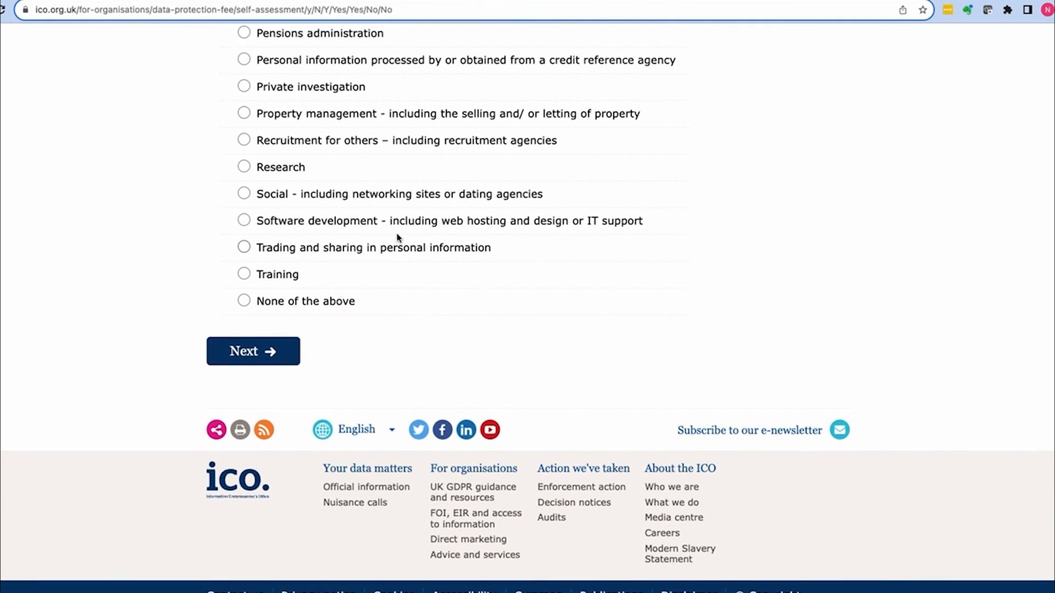
scroll(398, 237, up, 3)
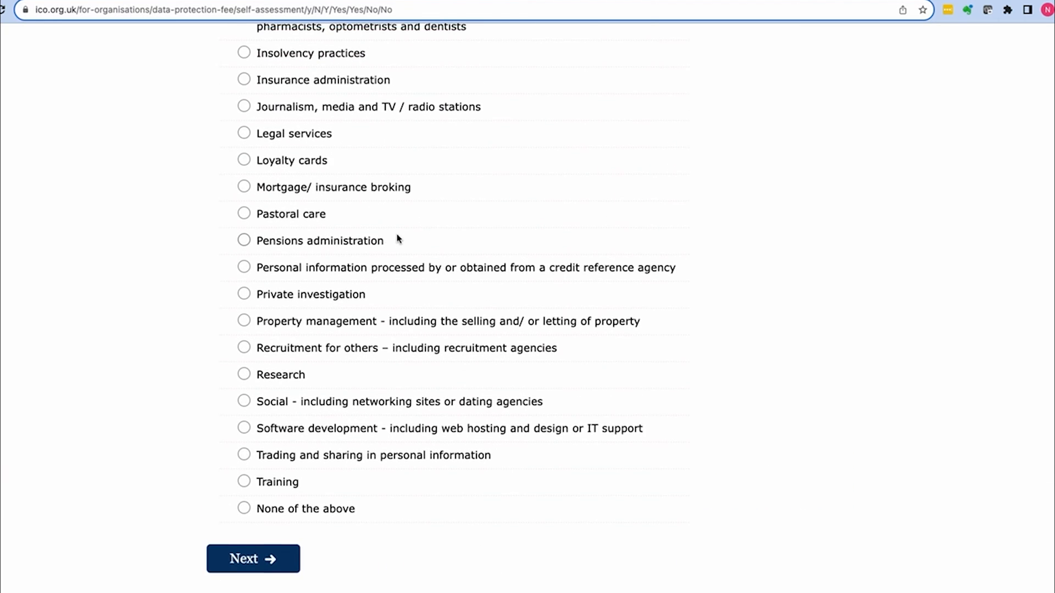
scroll(399, 238, up, 4)
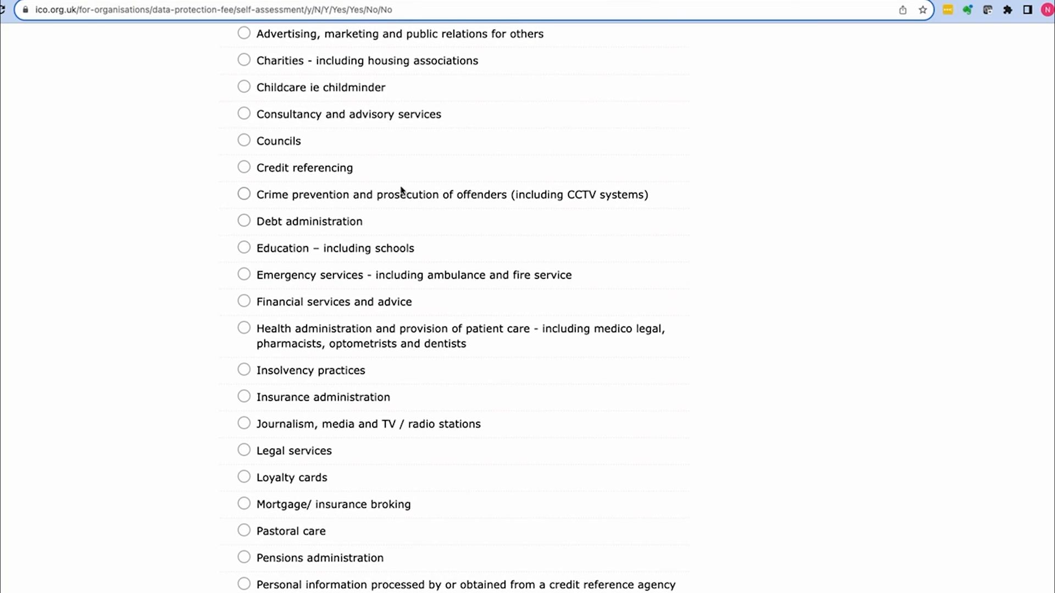
scroll(364, 131, up, 1)
scroll(363, 143, up, 1)
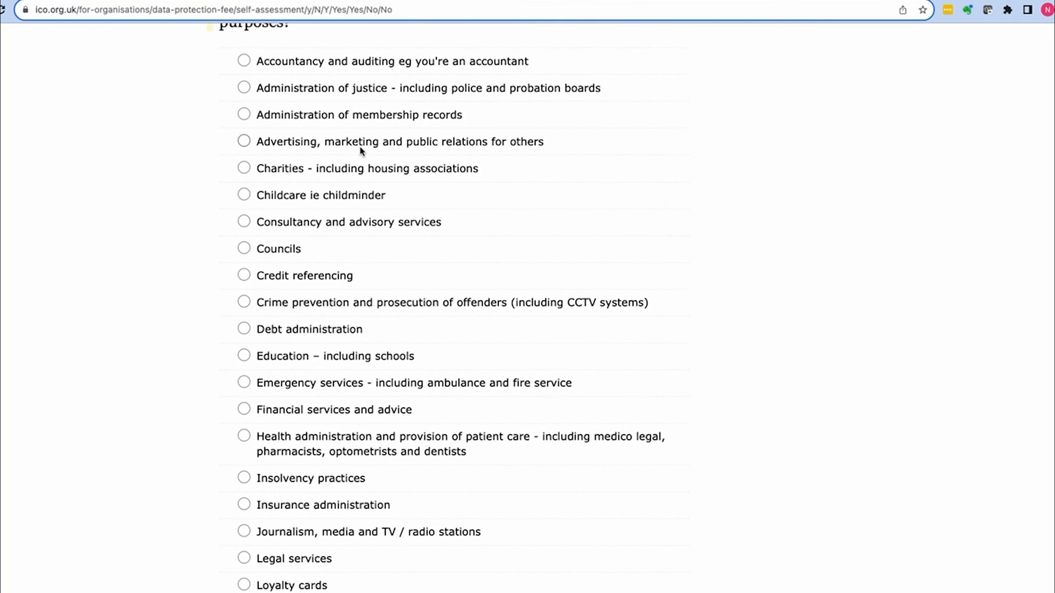
click(245, 222)
scroll(324, 234, down, 12)
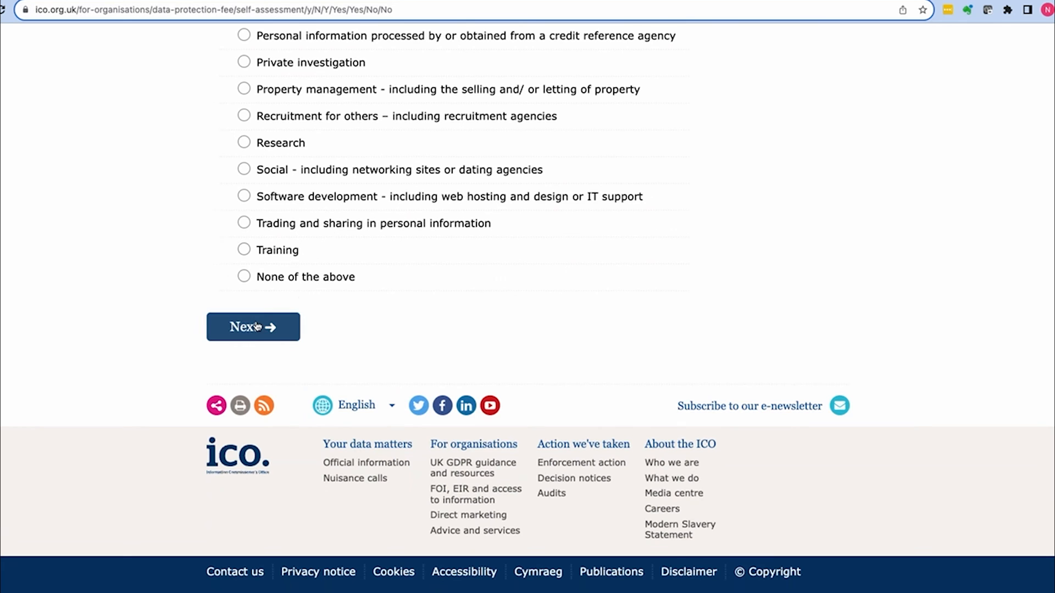
click(257, 327)
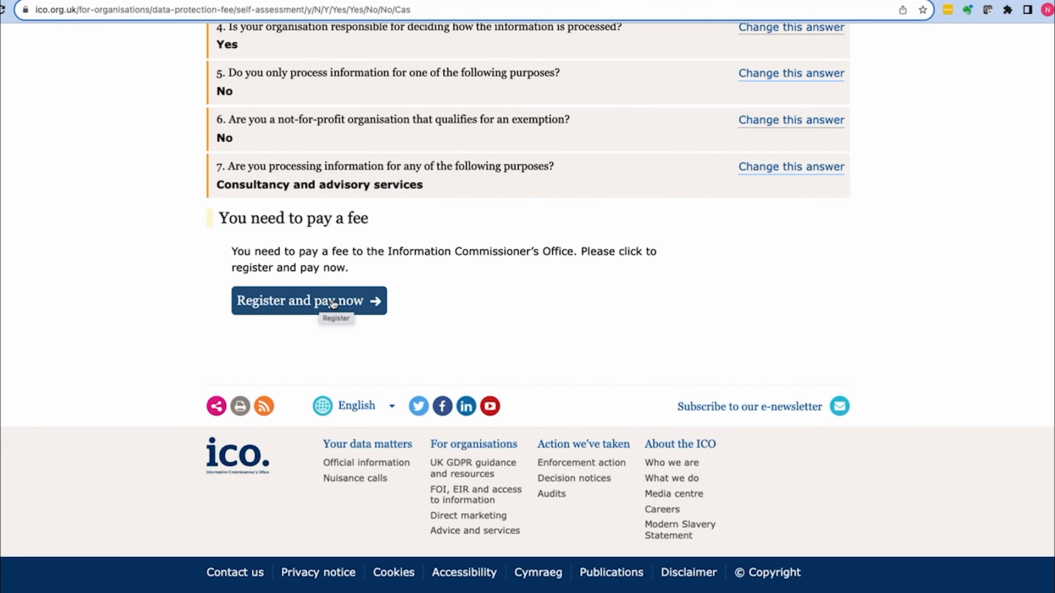
Step: Go to Register and pay now and start a new registration application
click(305, 302)
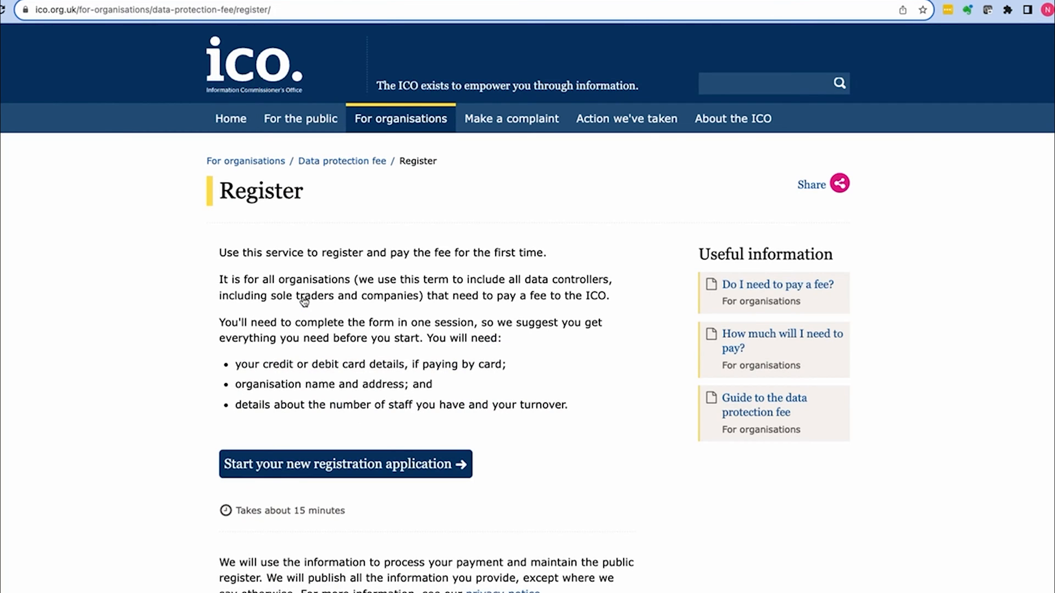
scroll(304, 292, down, 1)
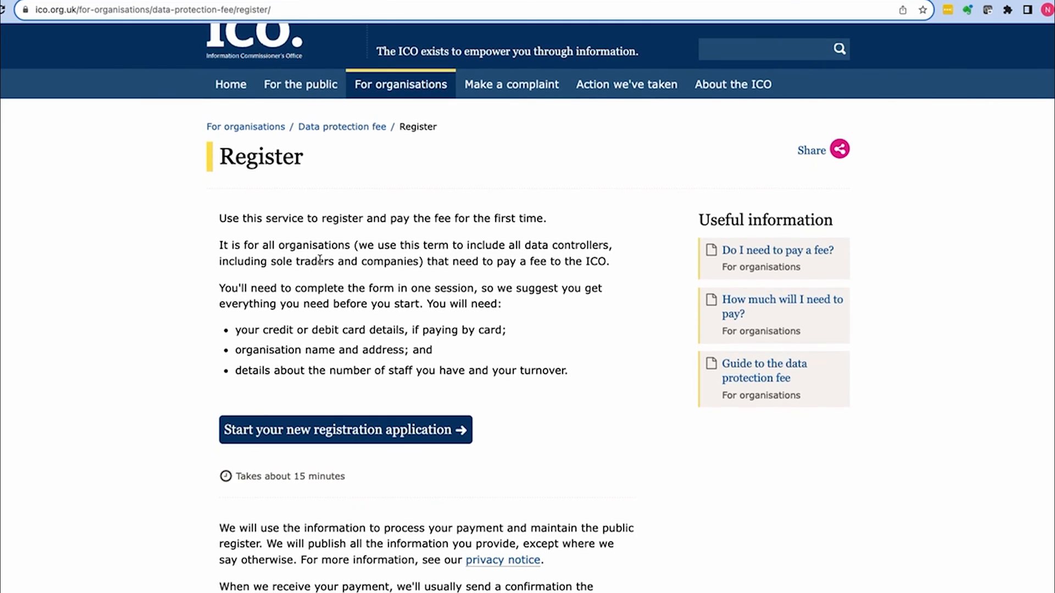
click(369, 430)
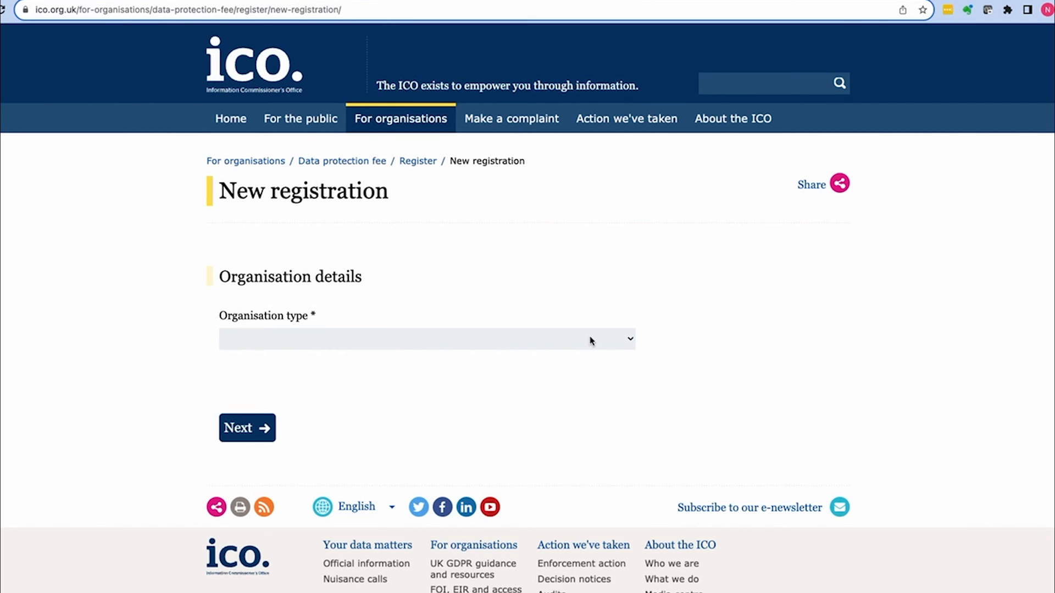
Step: Set organisation type to limited company and select Basics of Business from Companies House
click(631, 339)
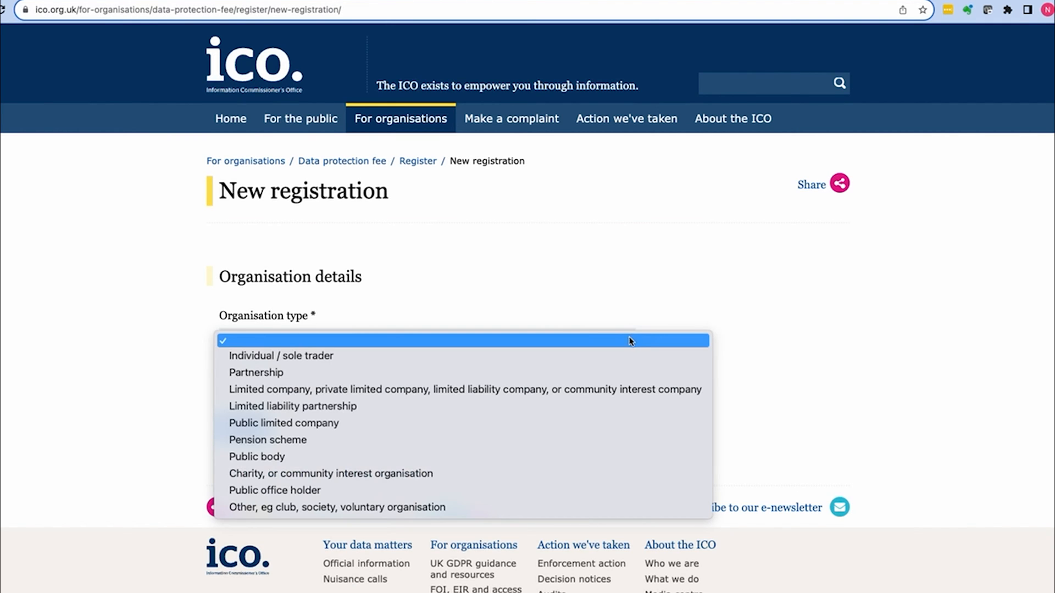
click(467, 390)
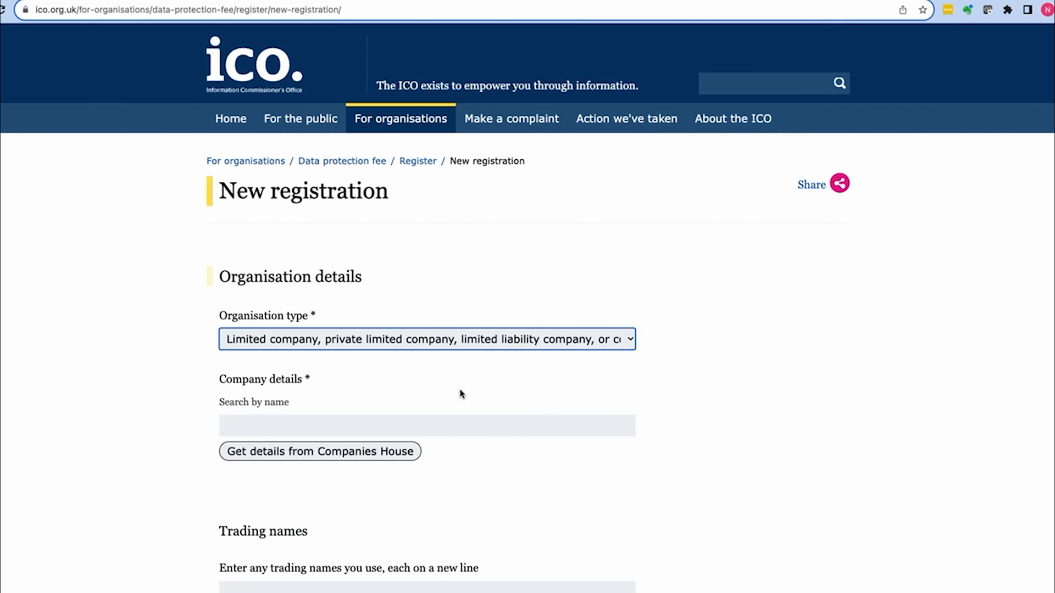
click(460, 426)
text(Basics of Business)
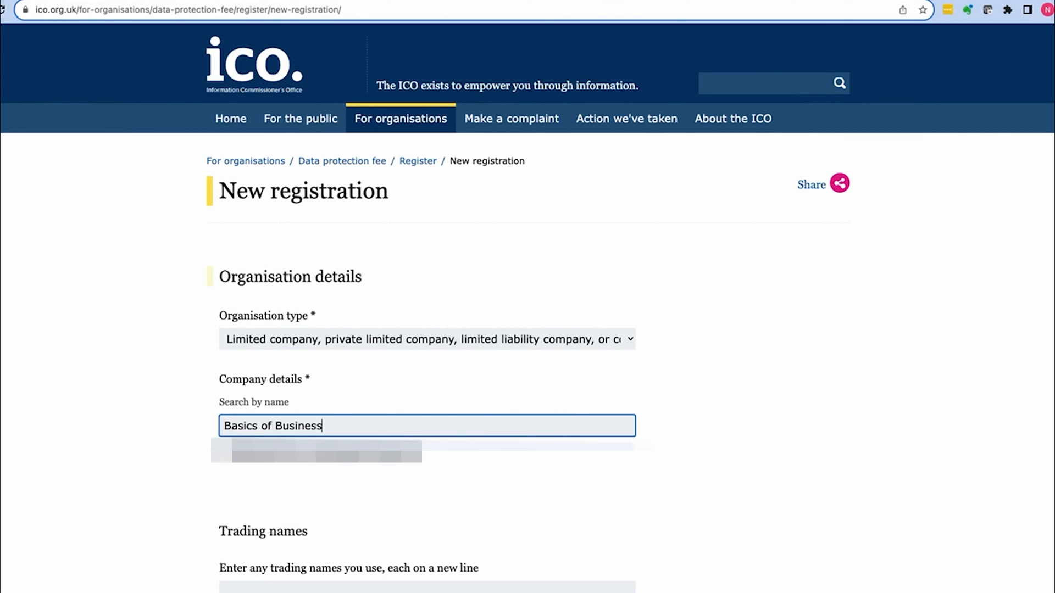
key(Return)
click(634, 469)
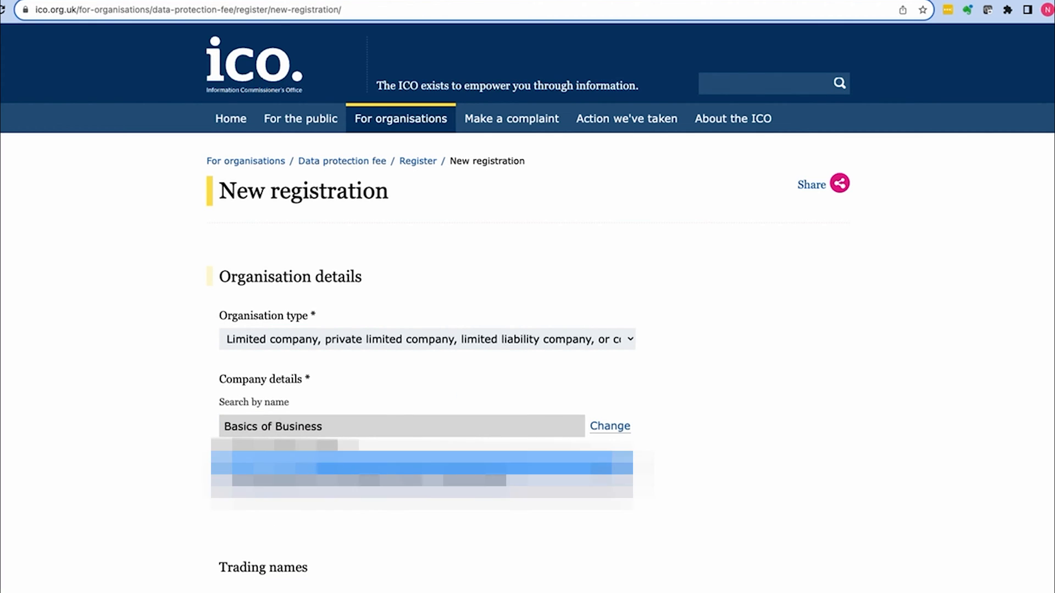
click(482, 488)
Step: Answer No to public authority and enter the trading name 'Lightwork Business'
scroll(479, 489, down, 10)
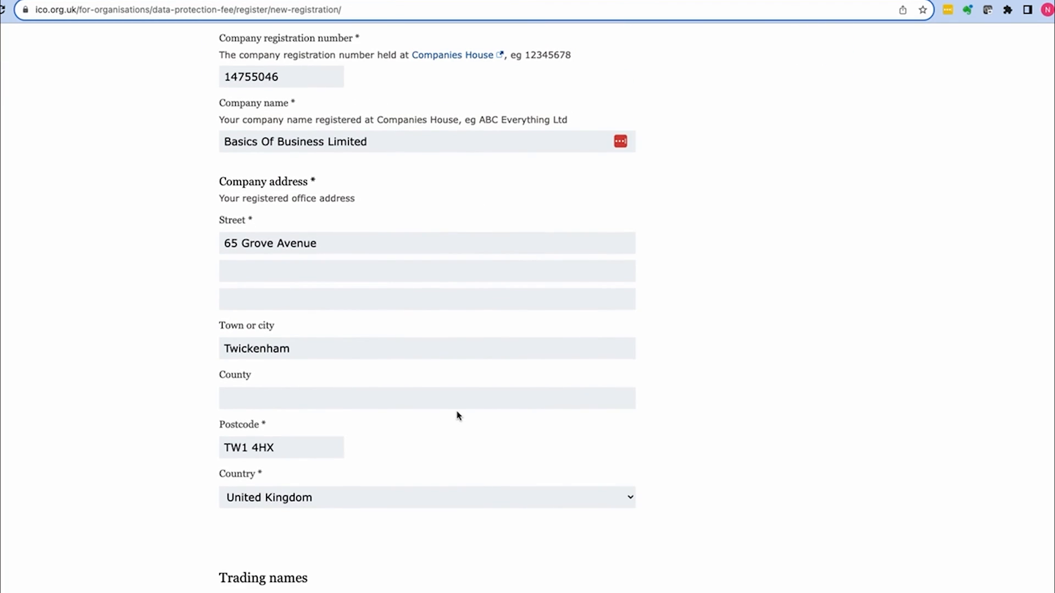
scroll(457, 421, down, 7)
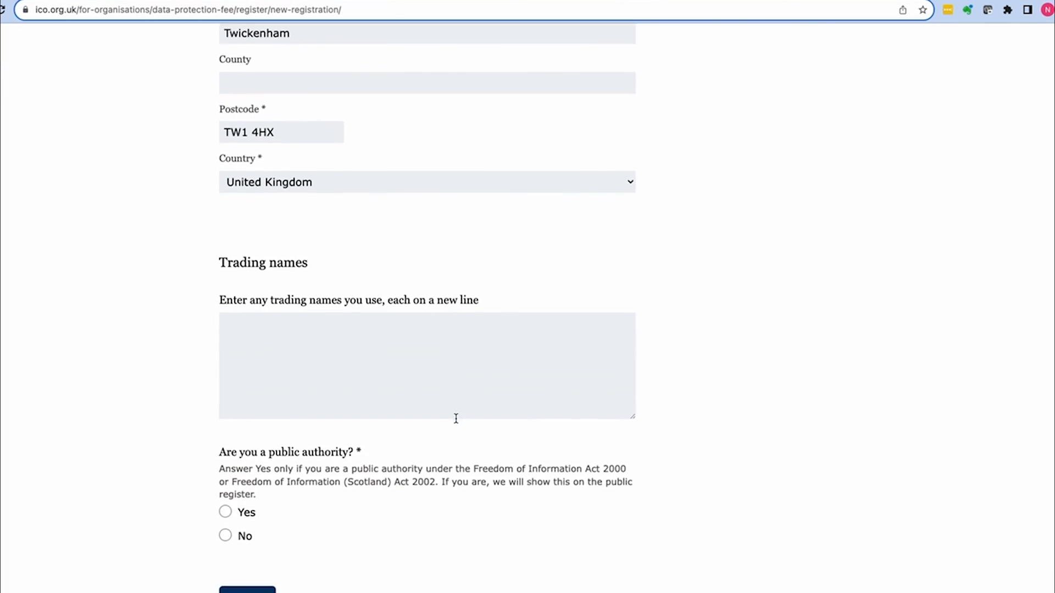
click(225, 353)
scroll(448, 313, down, 2)
scroll(447, 314, up, 5)
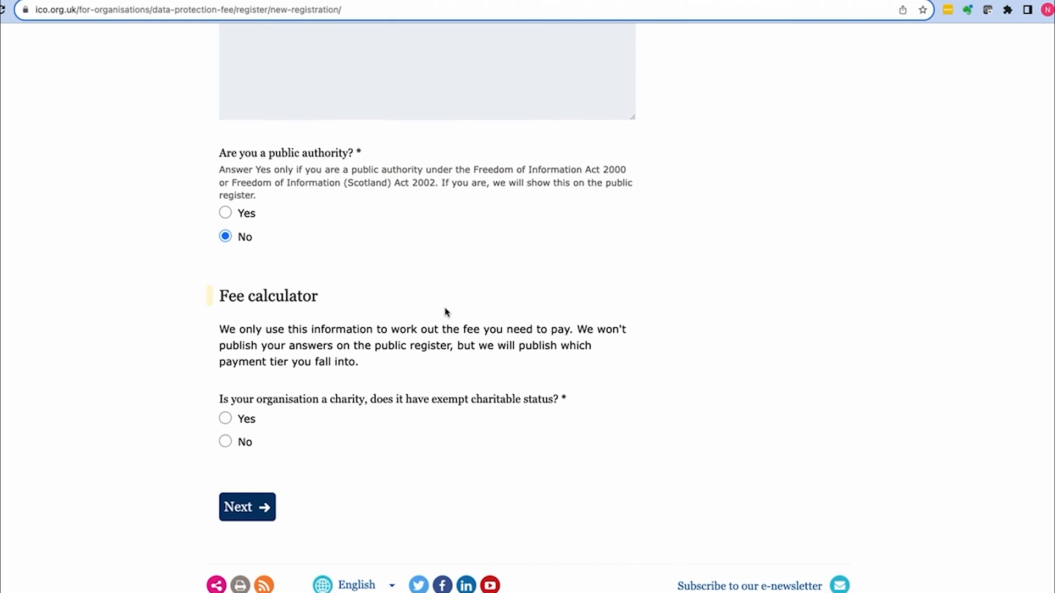
click(314, 306)
text(L)
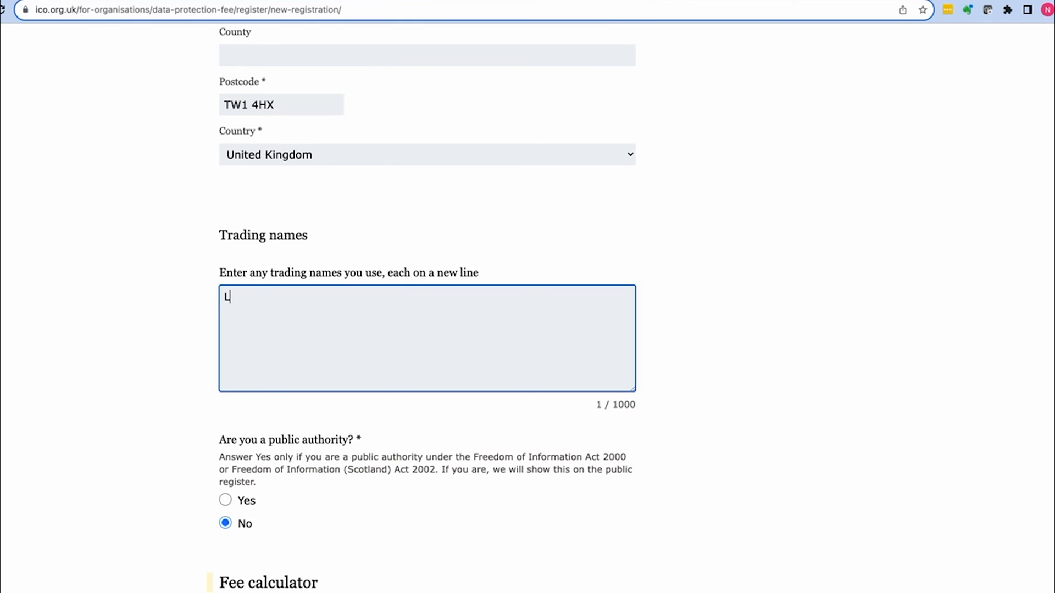
text(ightwork Buis)
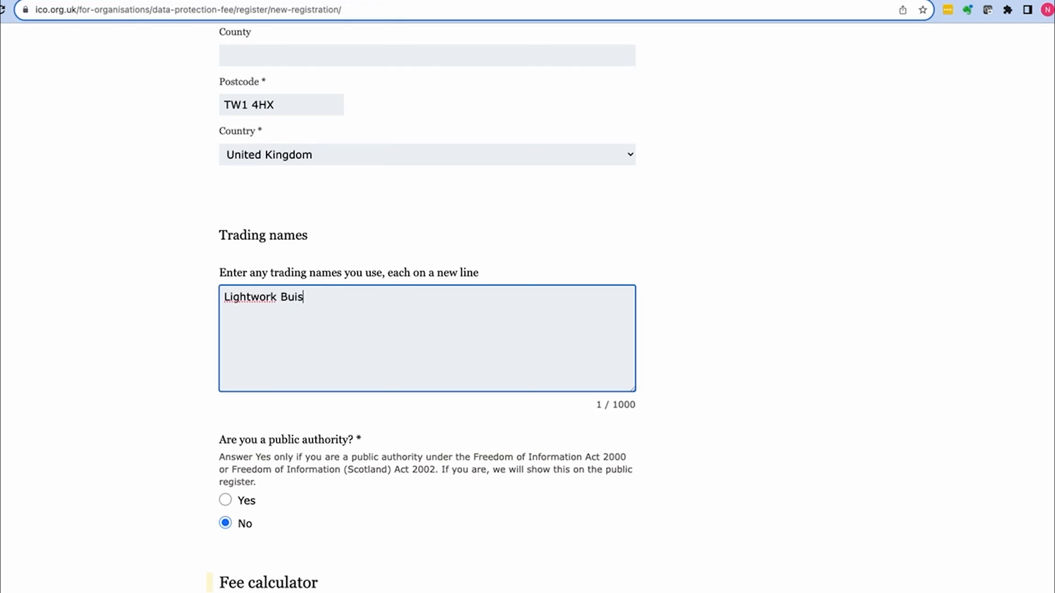
key(BackSpace)
key(BackSpace)
text(siness)
scroll(398, 333, down, 1)
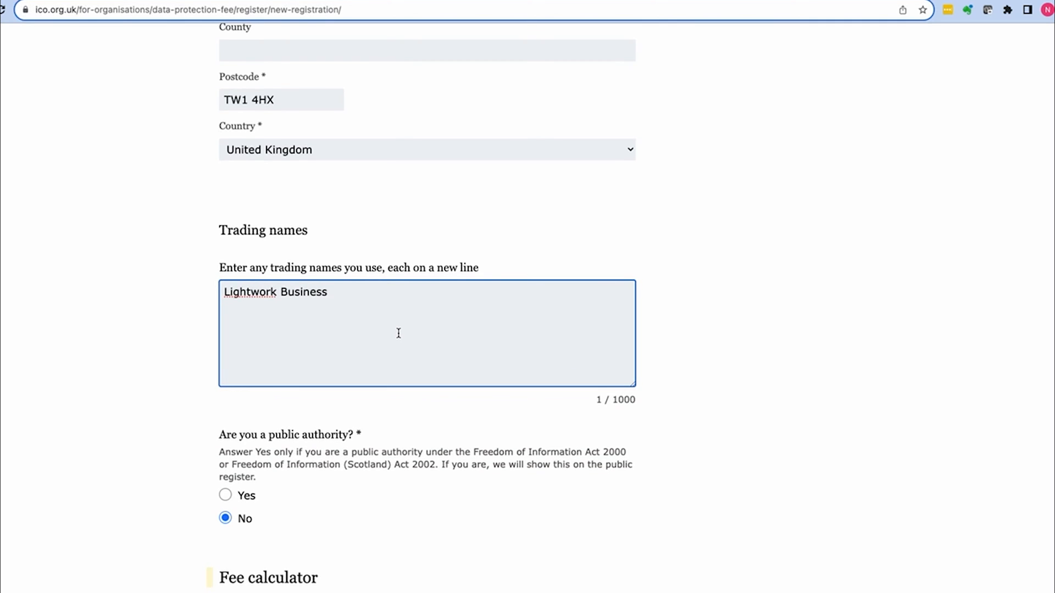
scroll(398, 333, down, 2)
scroll(383, 405, down, 5)
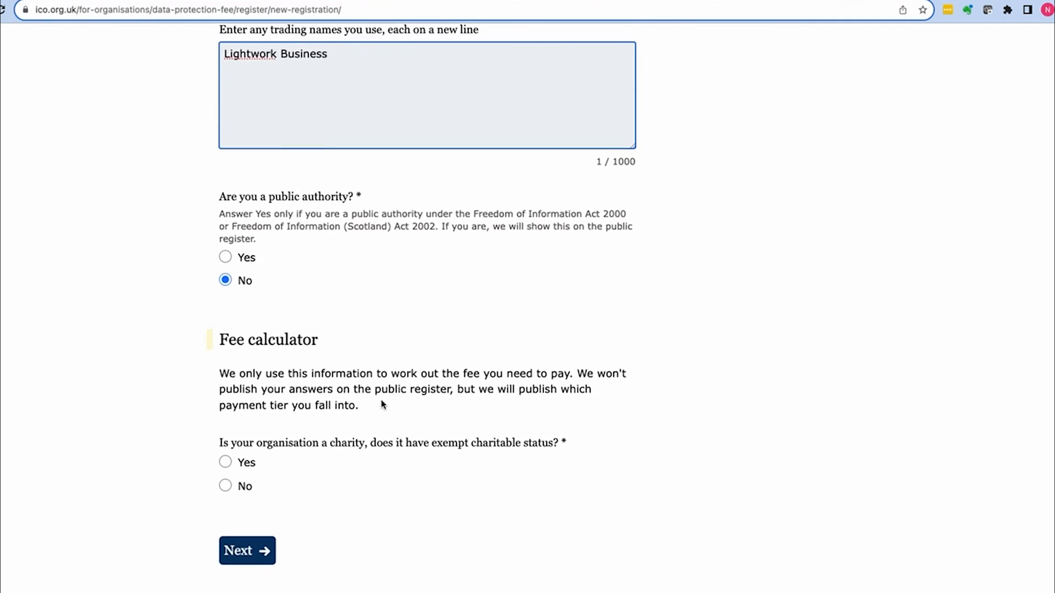
Step: Answer No to charity and pension scheme, Yes to 10 or fewer staff, for a £40 fee
scroll(363, 356, down, 2)
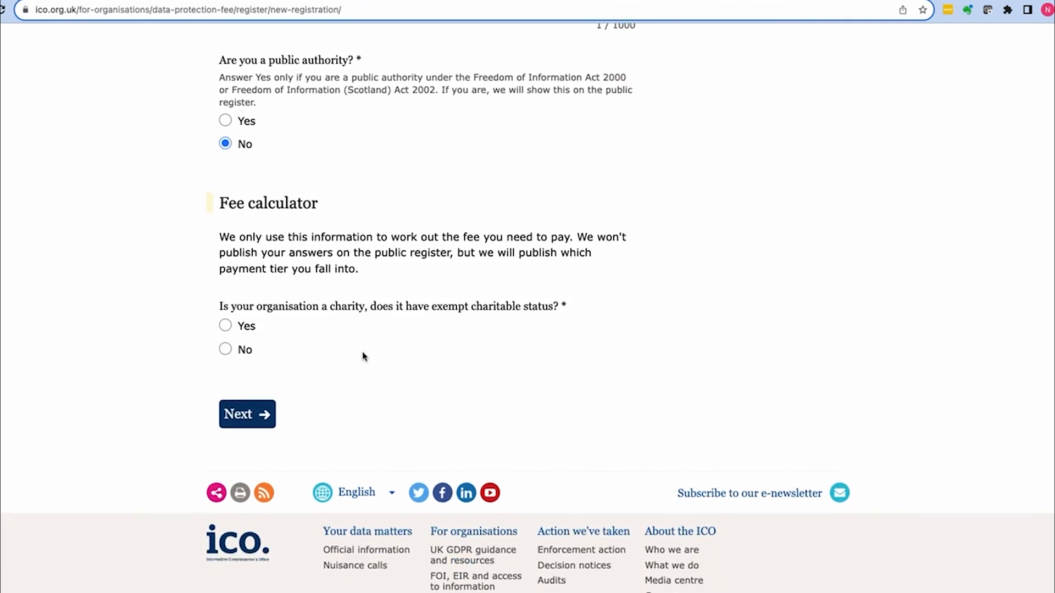
click(226, 348)
scroll(285, 363, down, 2)
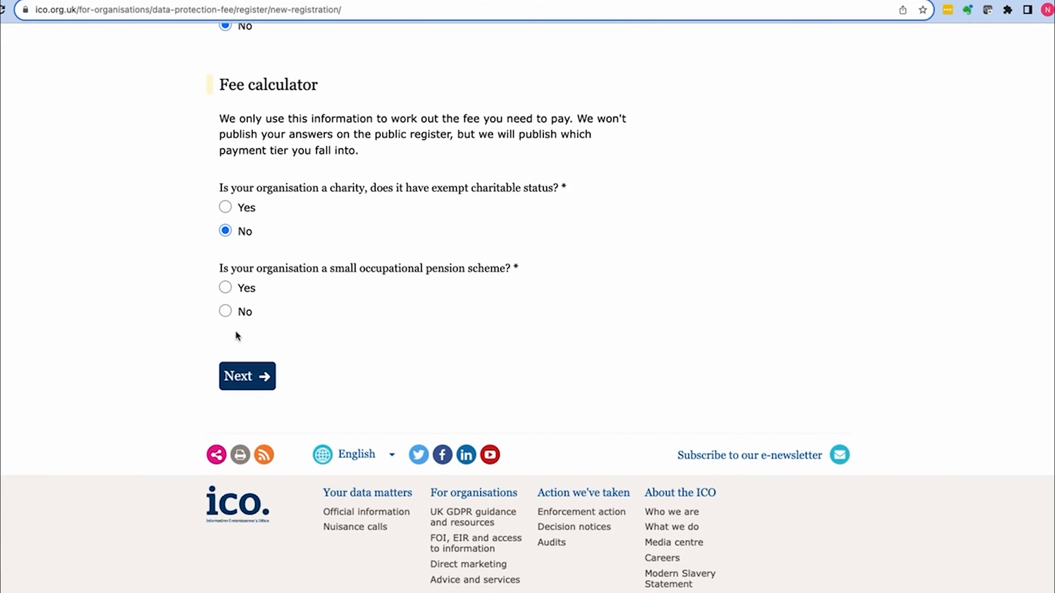
click(226, 312)
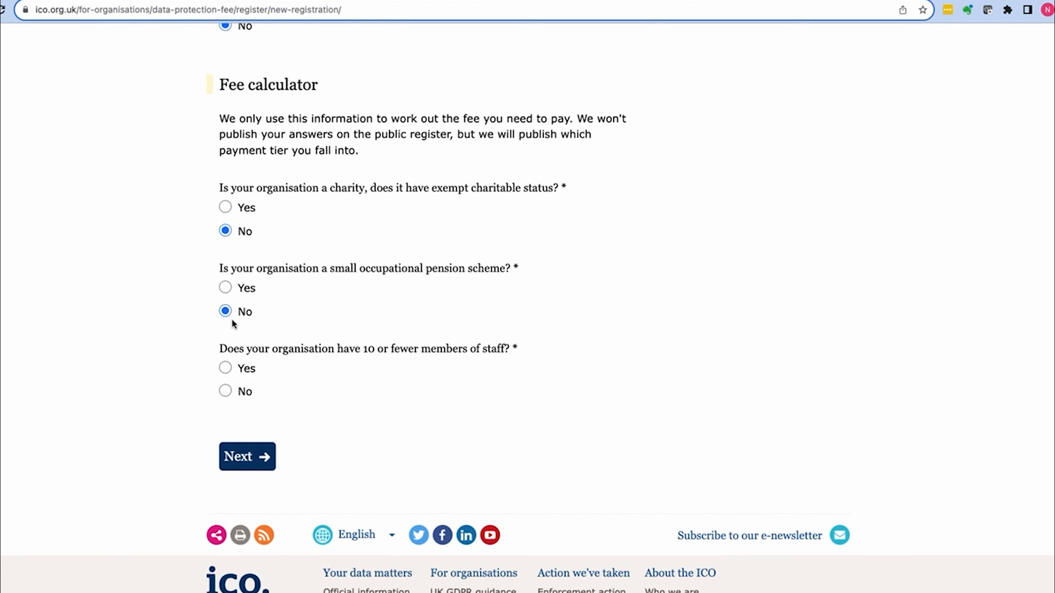
scroll(276, 341, down, 1)
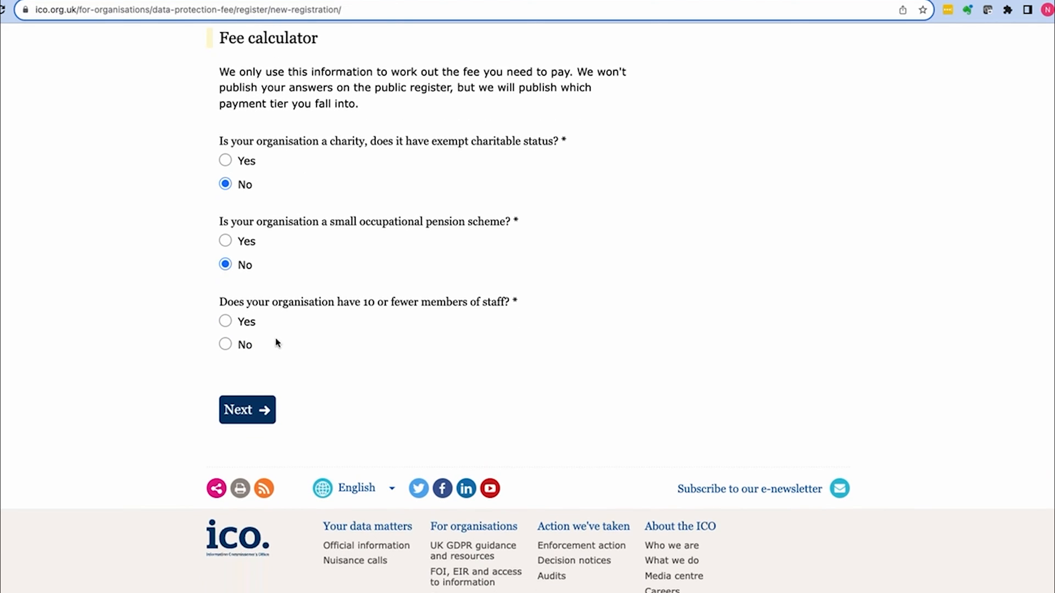
click(225, 322)
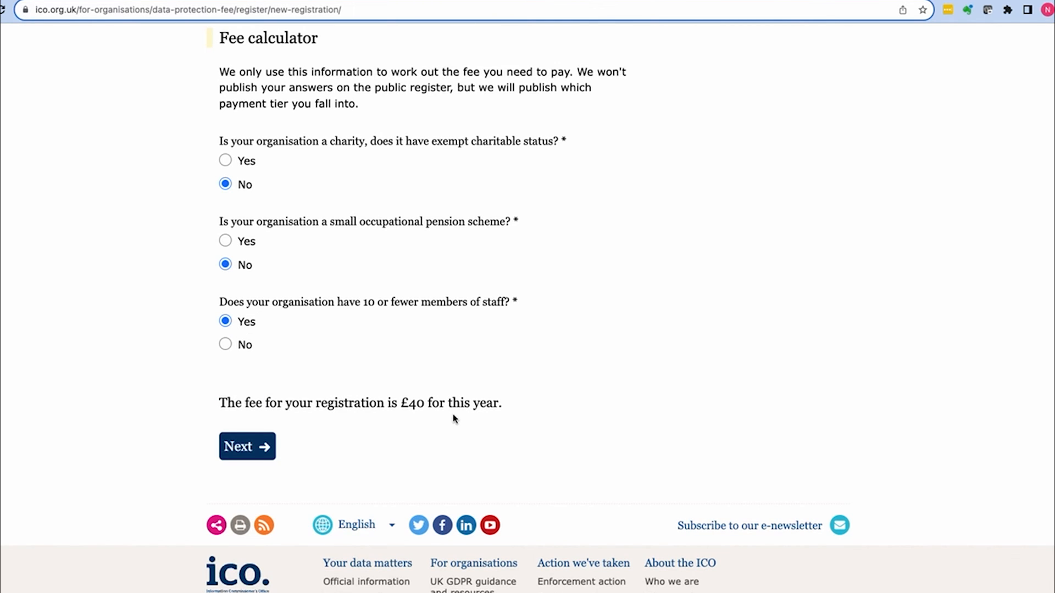
scroll(455, 421, down, 2)
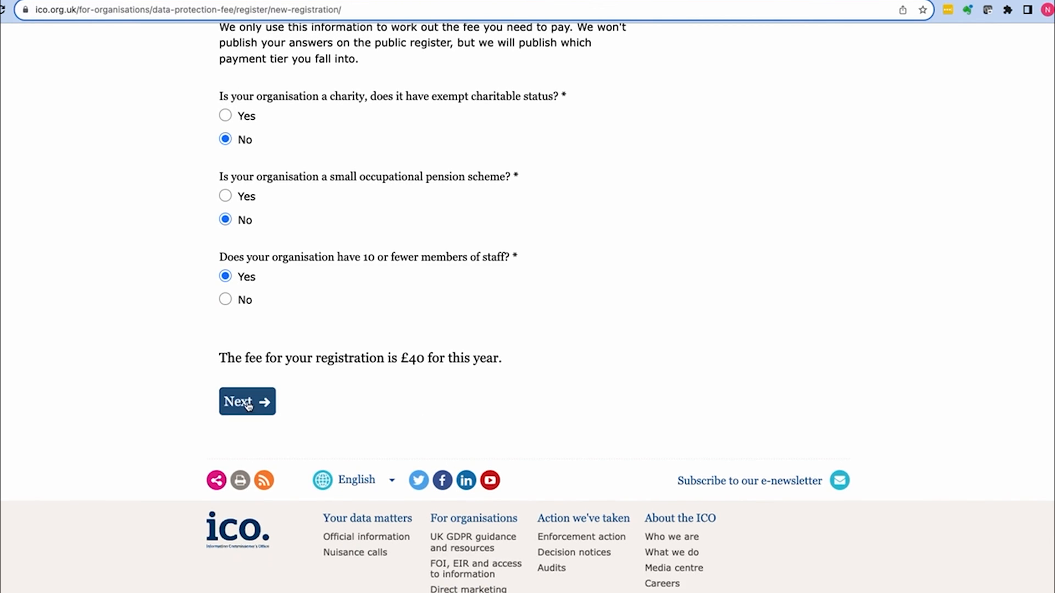
click(247, 407)
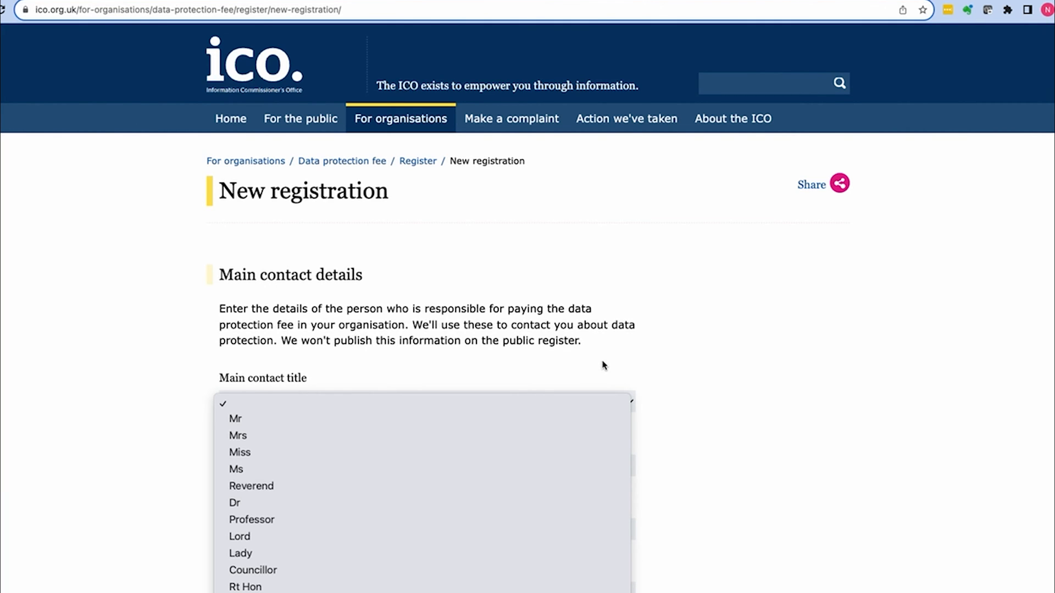
Step: Enter the main contact's title Mr, first and last name, and job title Director
click(245, 424)
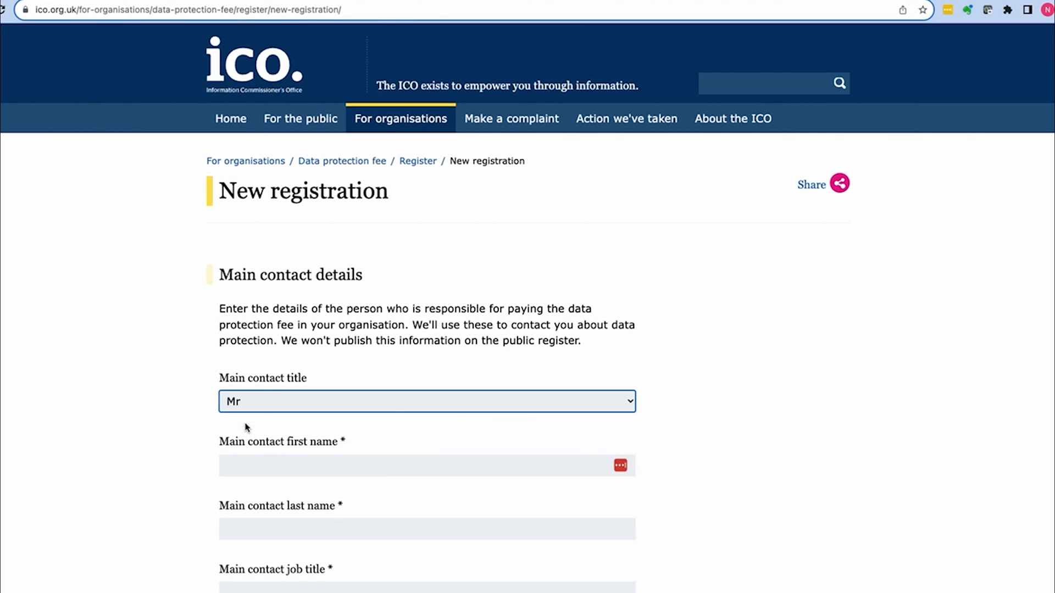
click(257, 466)
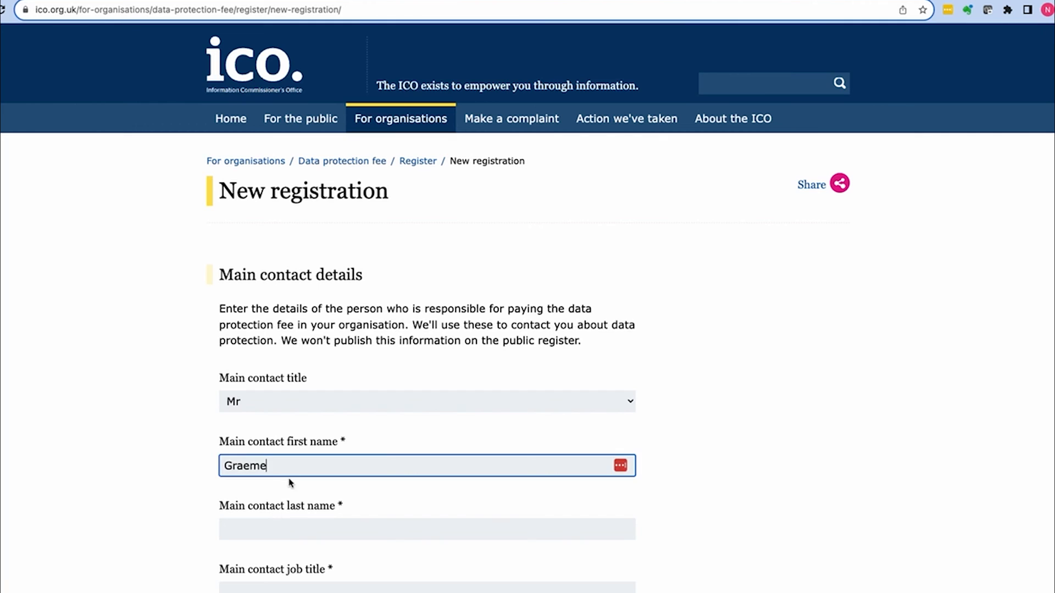
click(285, 532)
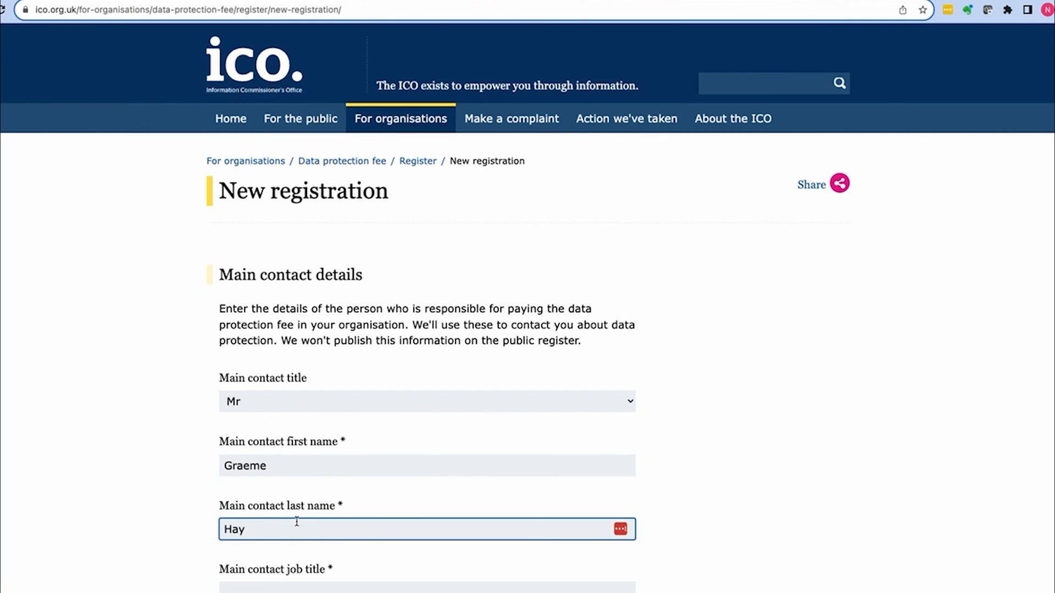
key(Tab)
text(Director)
Step: Enter and confirm the contact's e-mail, then pick their postal address from the search suggestions
click(317, 401)
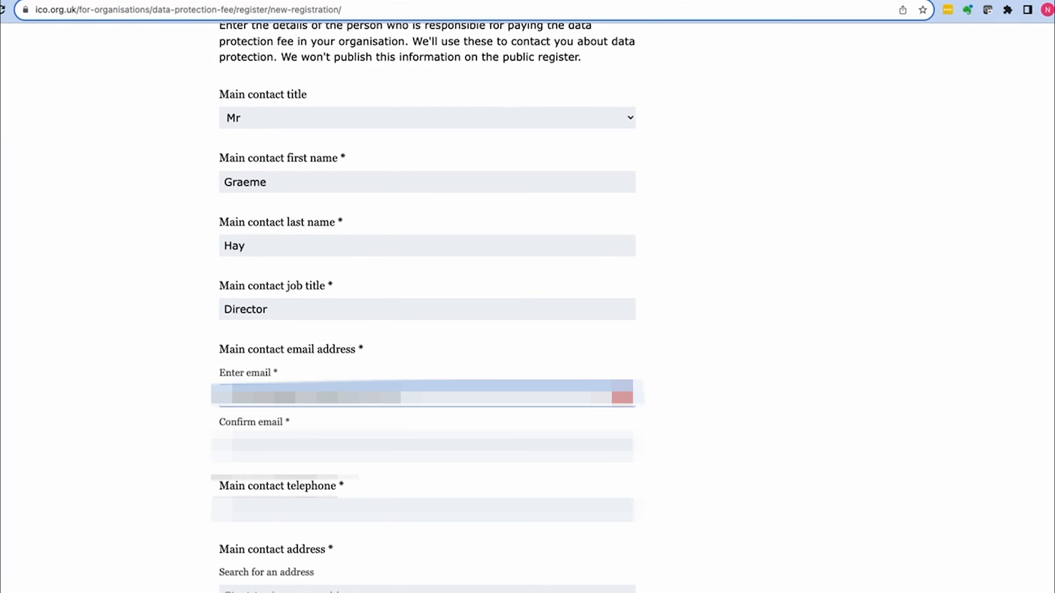
click(306, 443)
text(graeme[masked])
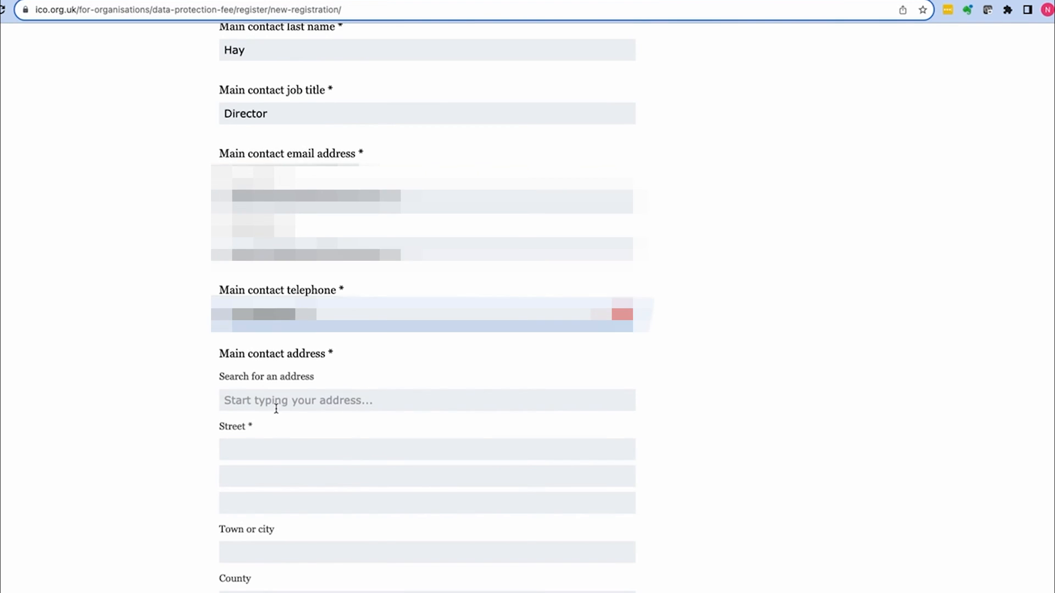
click(276, 409)
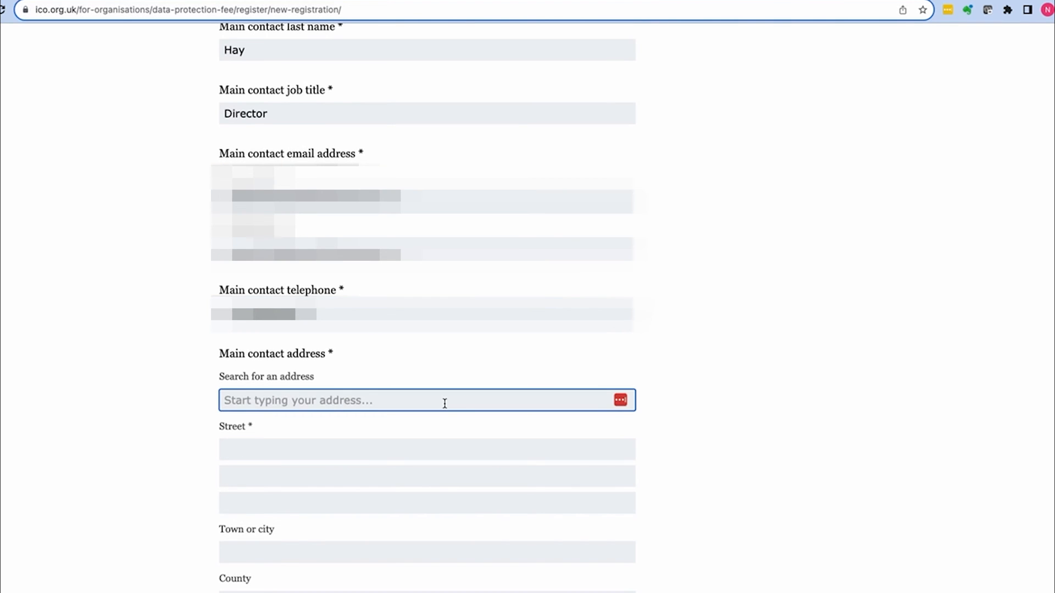
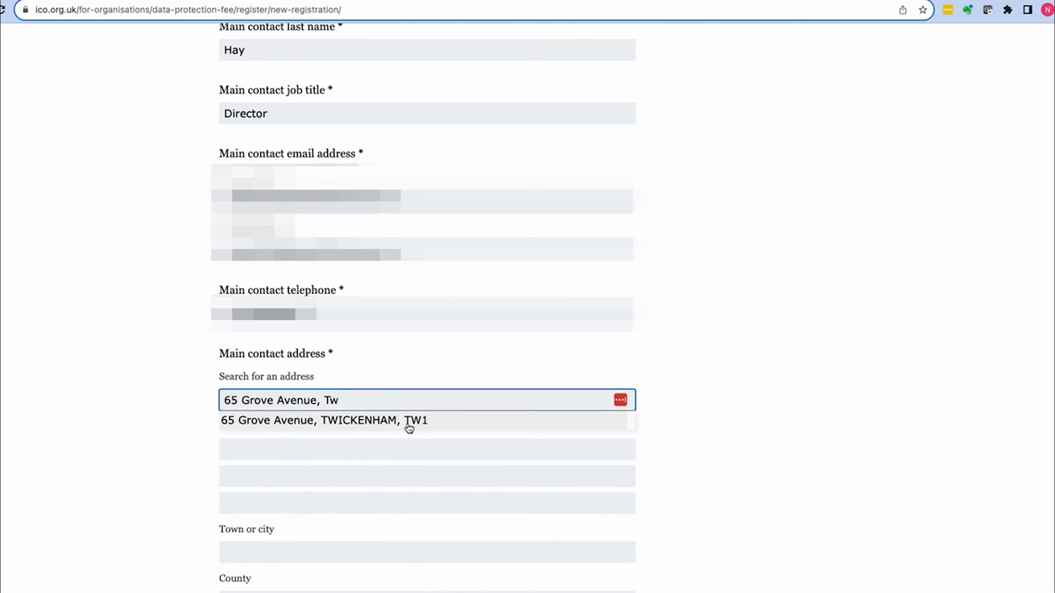
click(407, 425)
scroll(407, 426, down, 9)
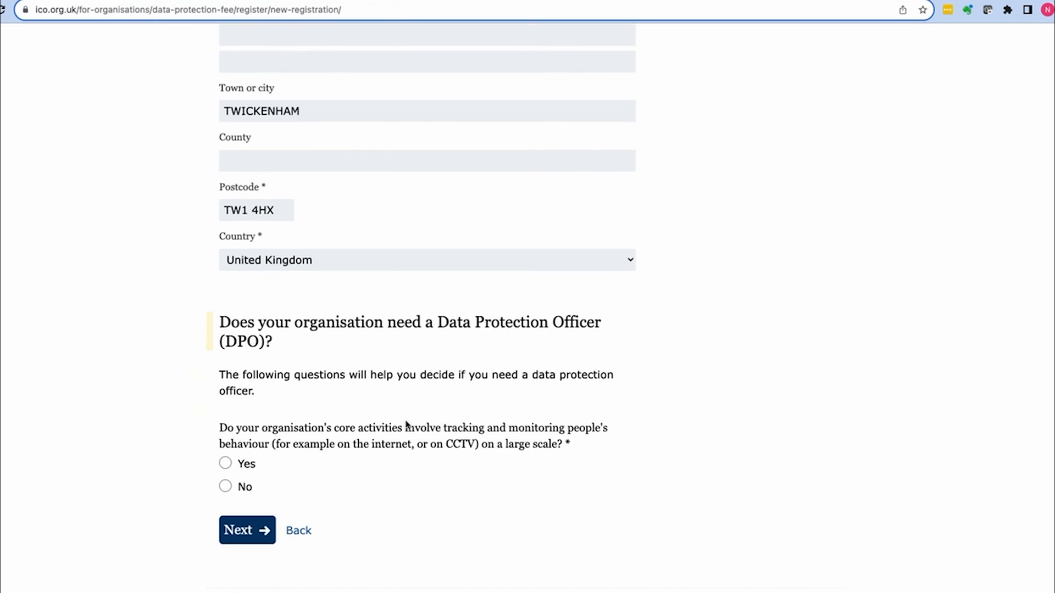
Step: Answer No to the large-scale tracking and special categories DPO questions
scroll(387, 377, down, 1)
scroll(387, 377, down, 3)
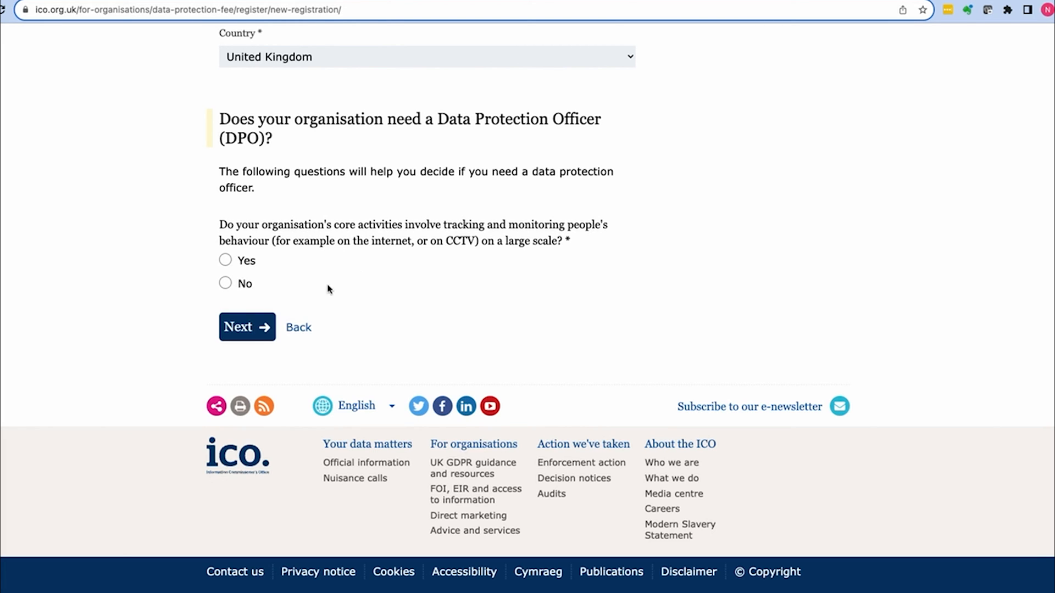
click(225, 283)
scroll(264, 292, down, 2)
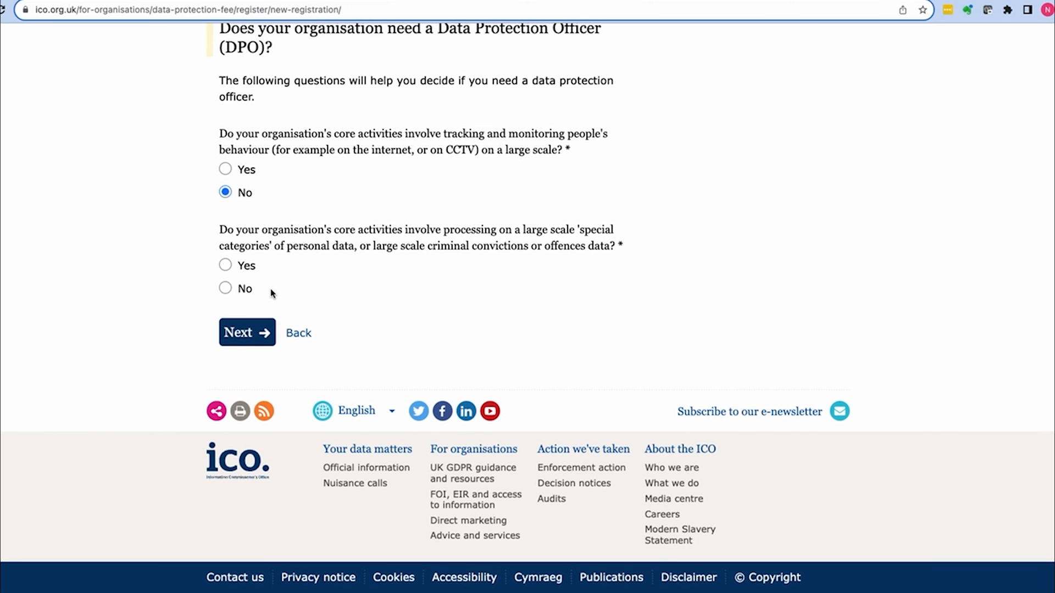
scroll(271, 294, down, 1)
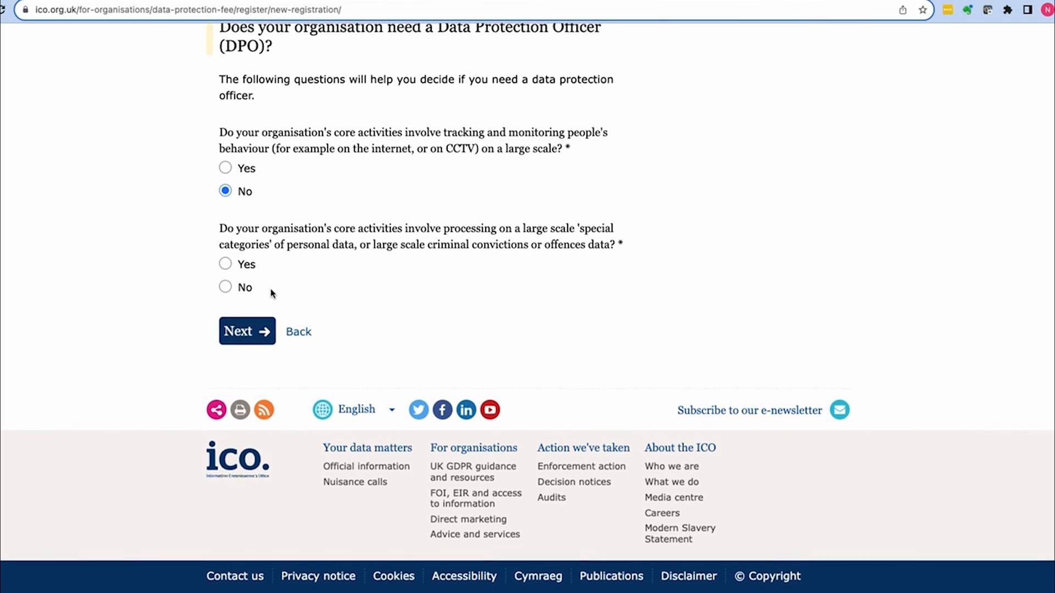
click(225, 286)
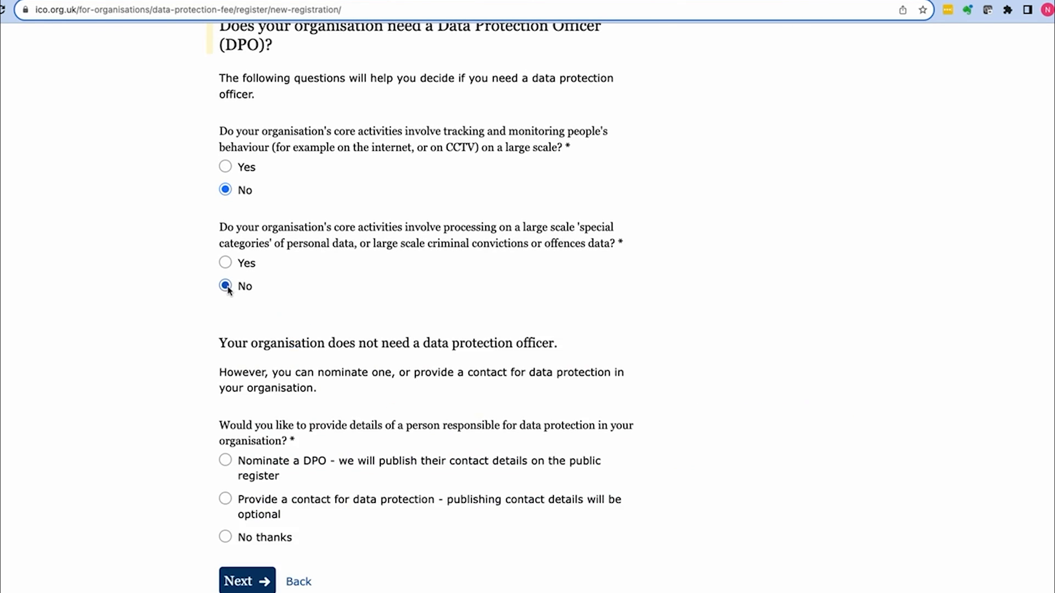
scroll(318, 286, down, 5)
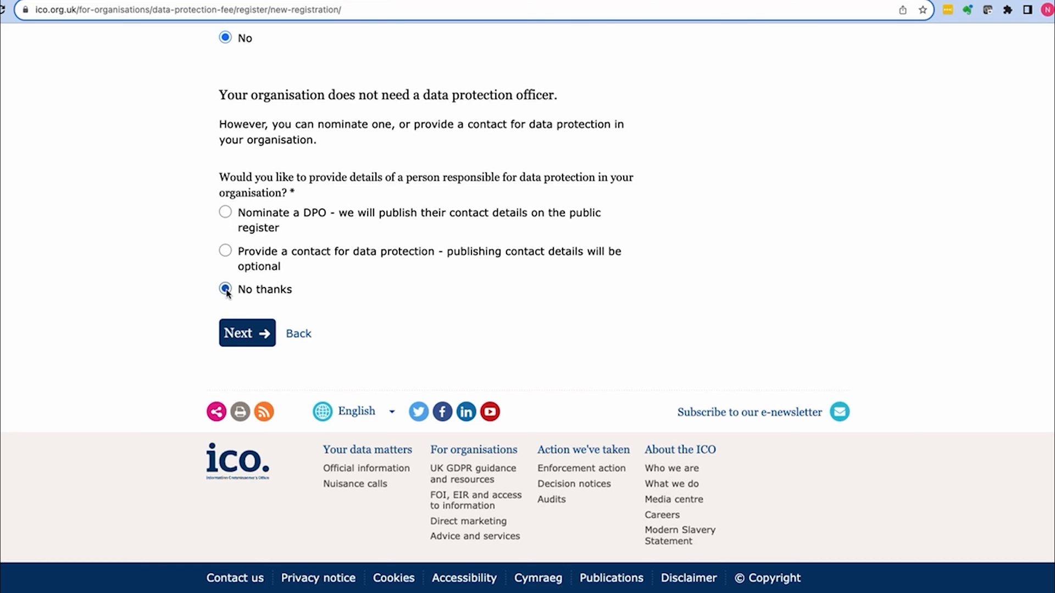
click(245, 334)
Step: Choose Consultant as nature of work and enter the applicant's full name
scroll(334, 411, down, 10)
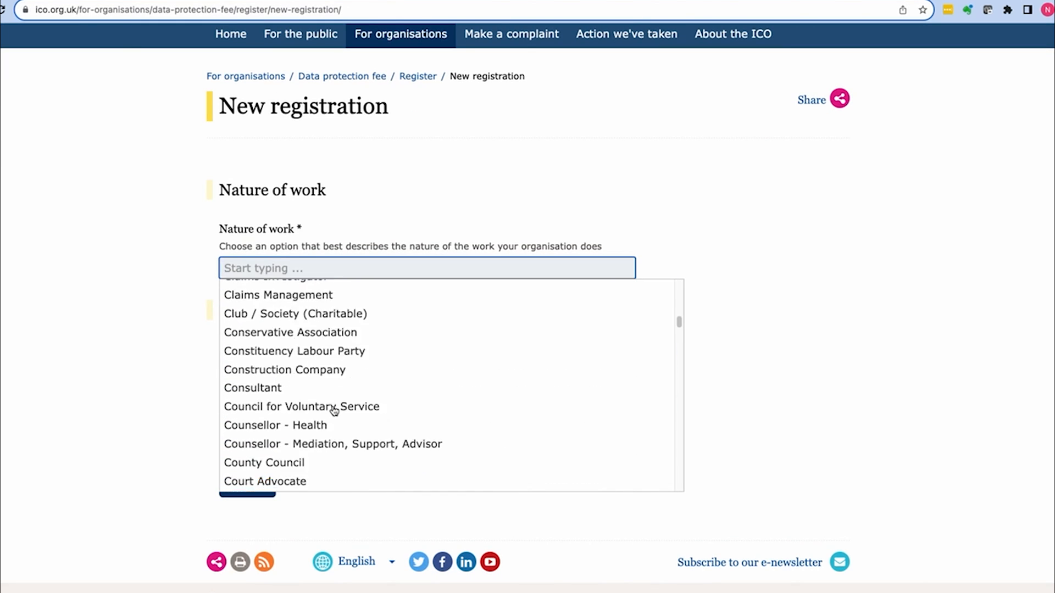
scroll(335, 411, down, 5)
scroll(283, 384, up, 2)
click(258, 264)
click(293, 362)
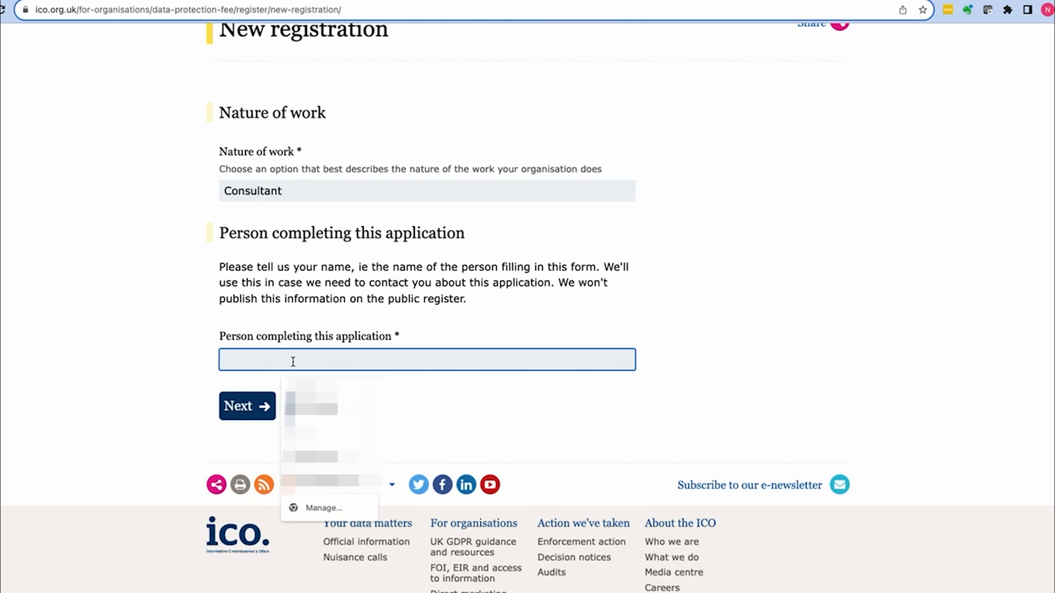
click(244, 407)
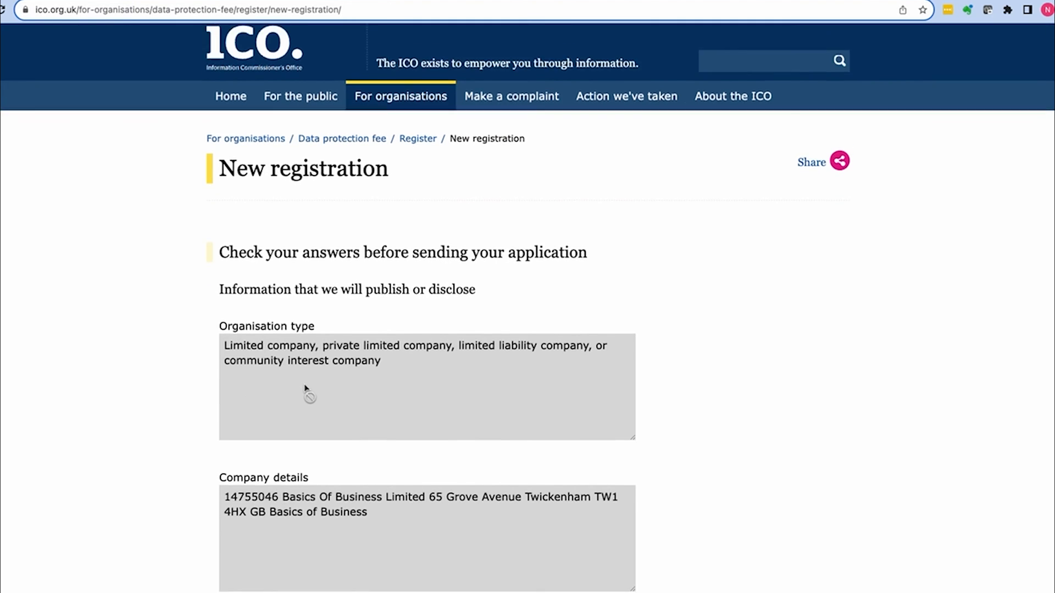
Step: Review Check your answers and confirm the declaration of authority
scroll(414, 263, down, 6)
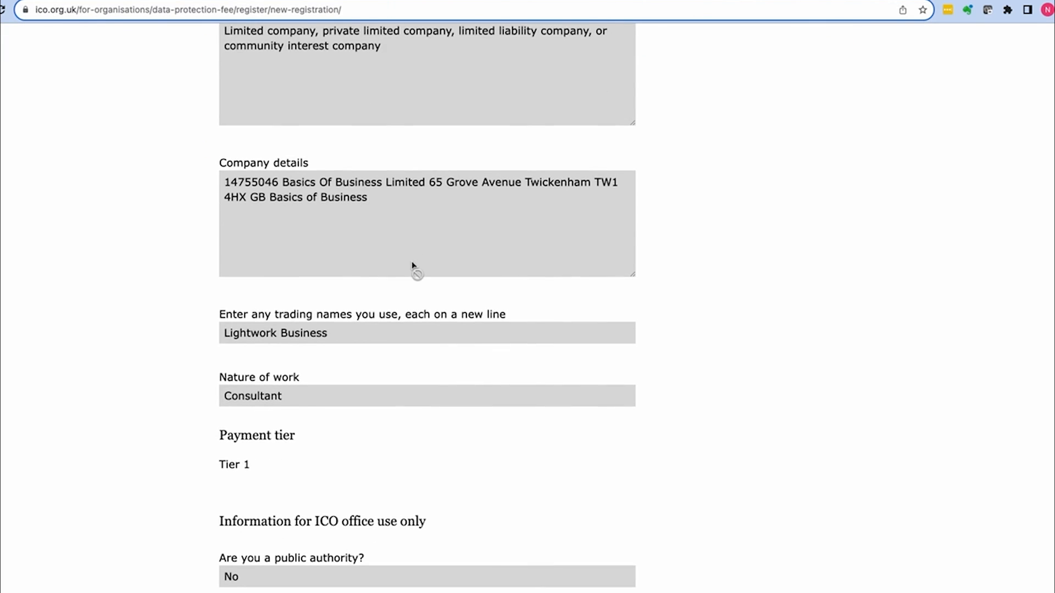
scroll(414, 264, down, 3)
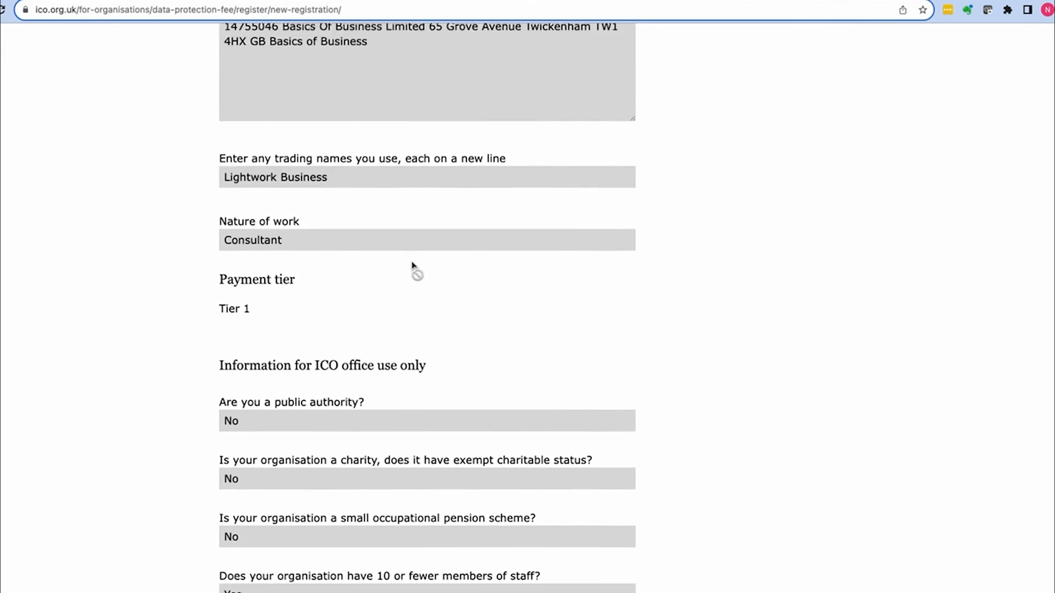
scroll(413, 265, down, 5)
scroll(413, 265, down, 3)
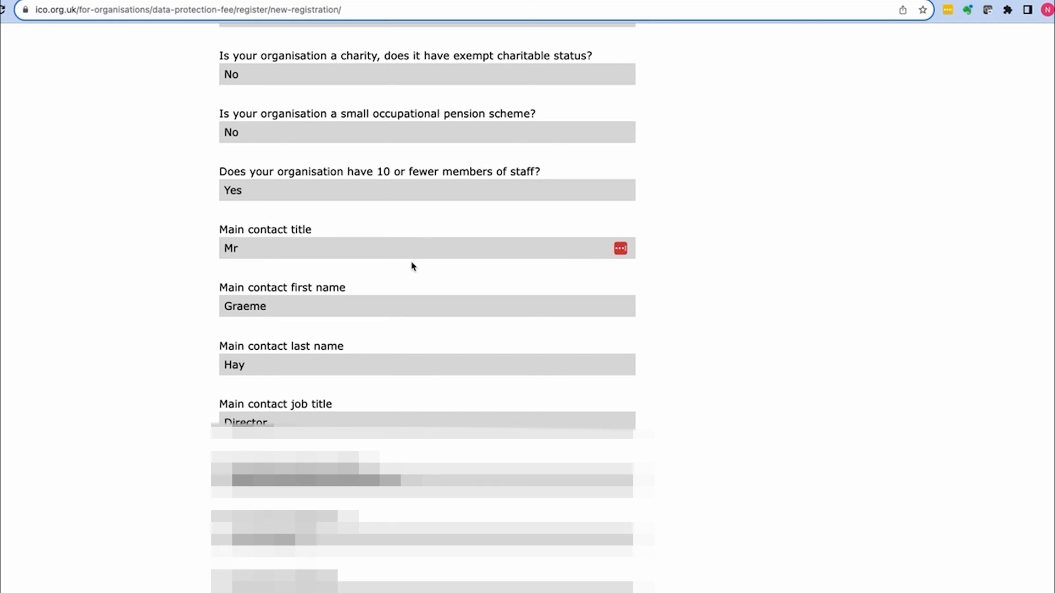
scroll(414, 266, down, 5)
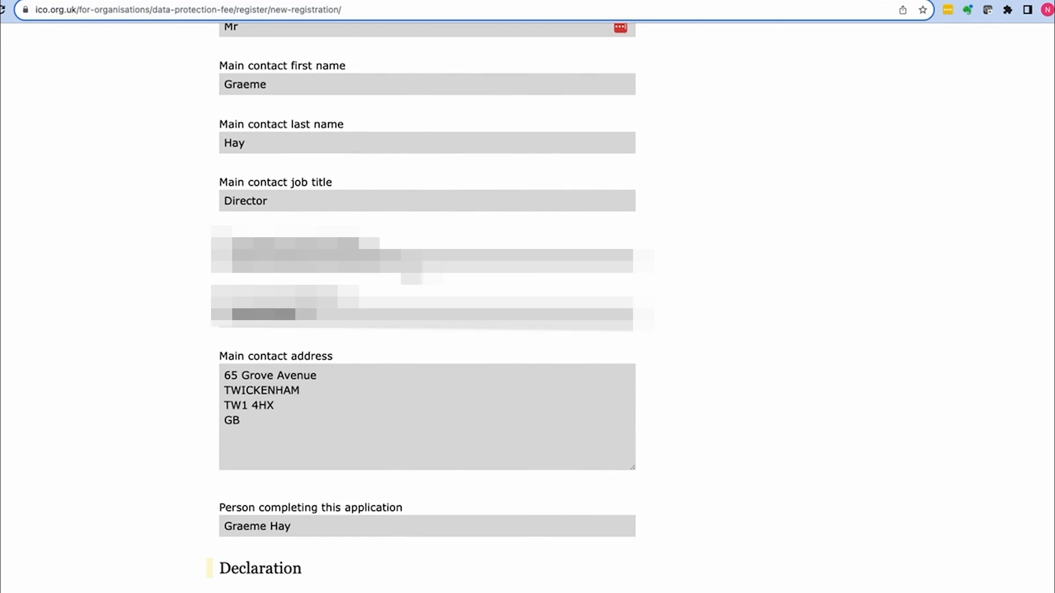
scroll(412, 266, down, 4)
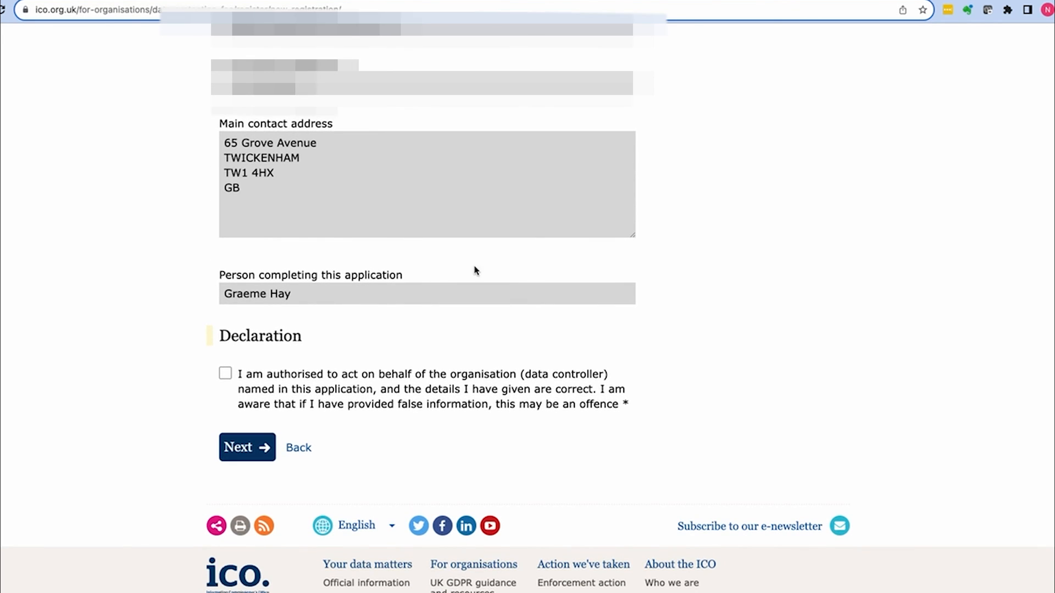
click(224, 375)
click(240, 449)
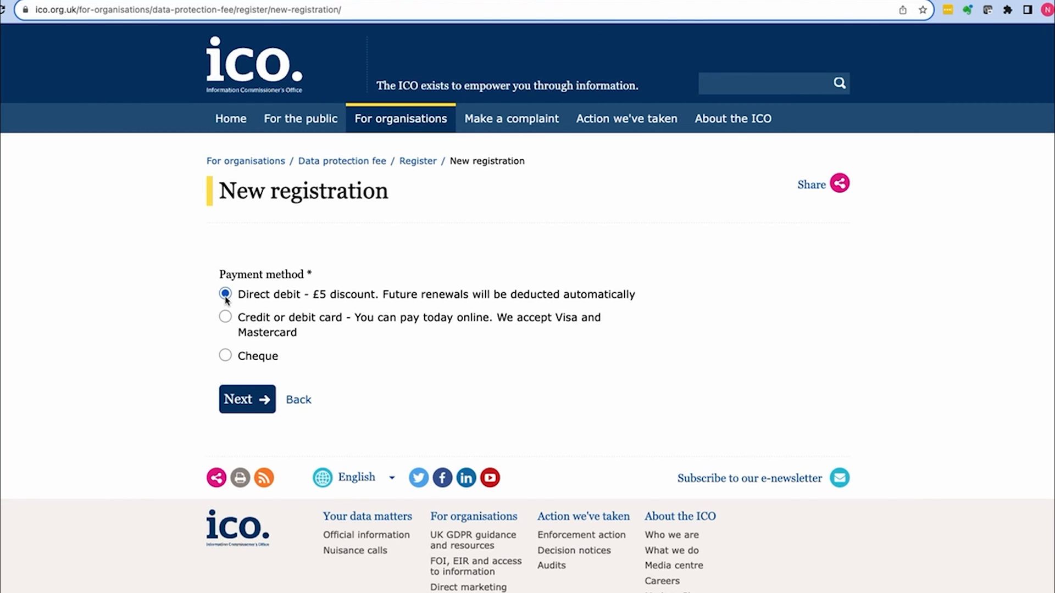
Step: Submit the application with Direct debit as the payment method
click(241, 400)
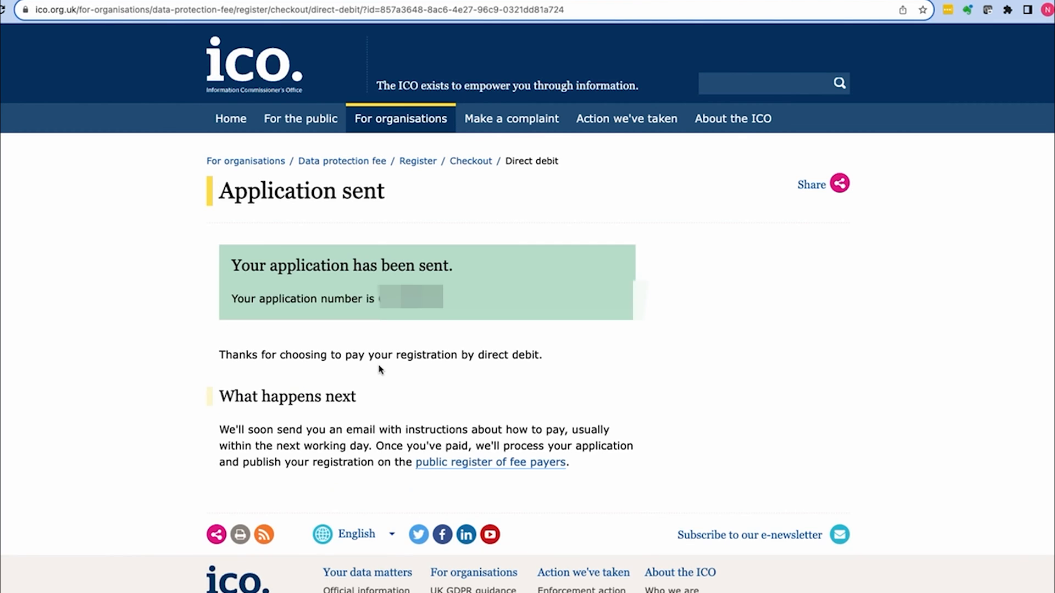
scroll(378, 371, down, 4)
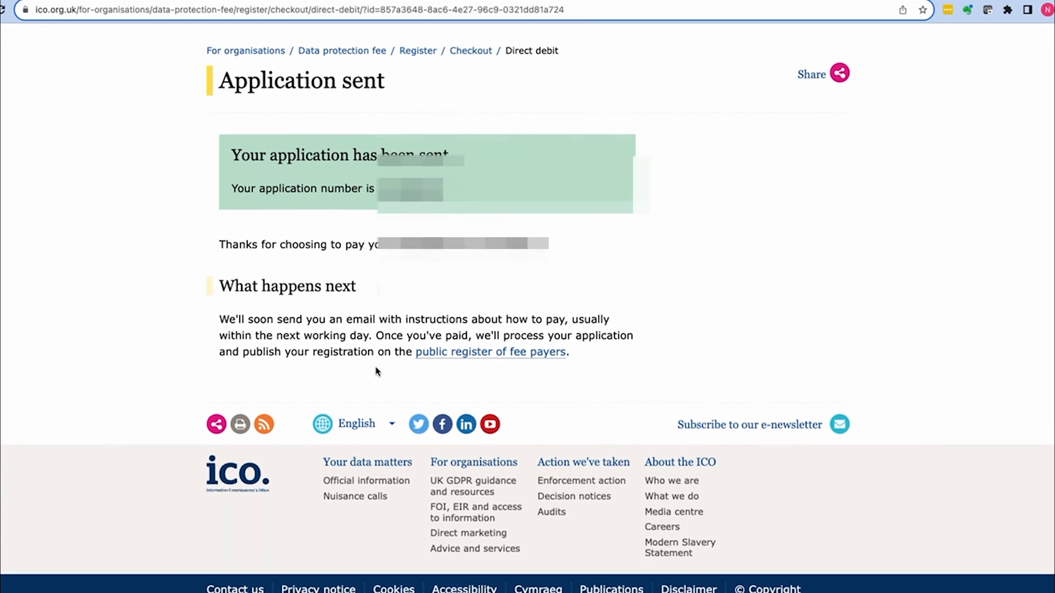